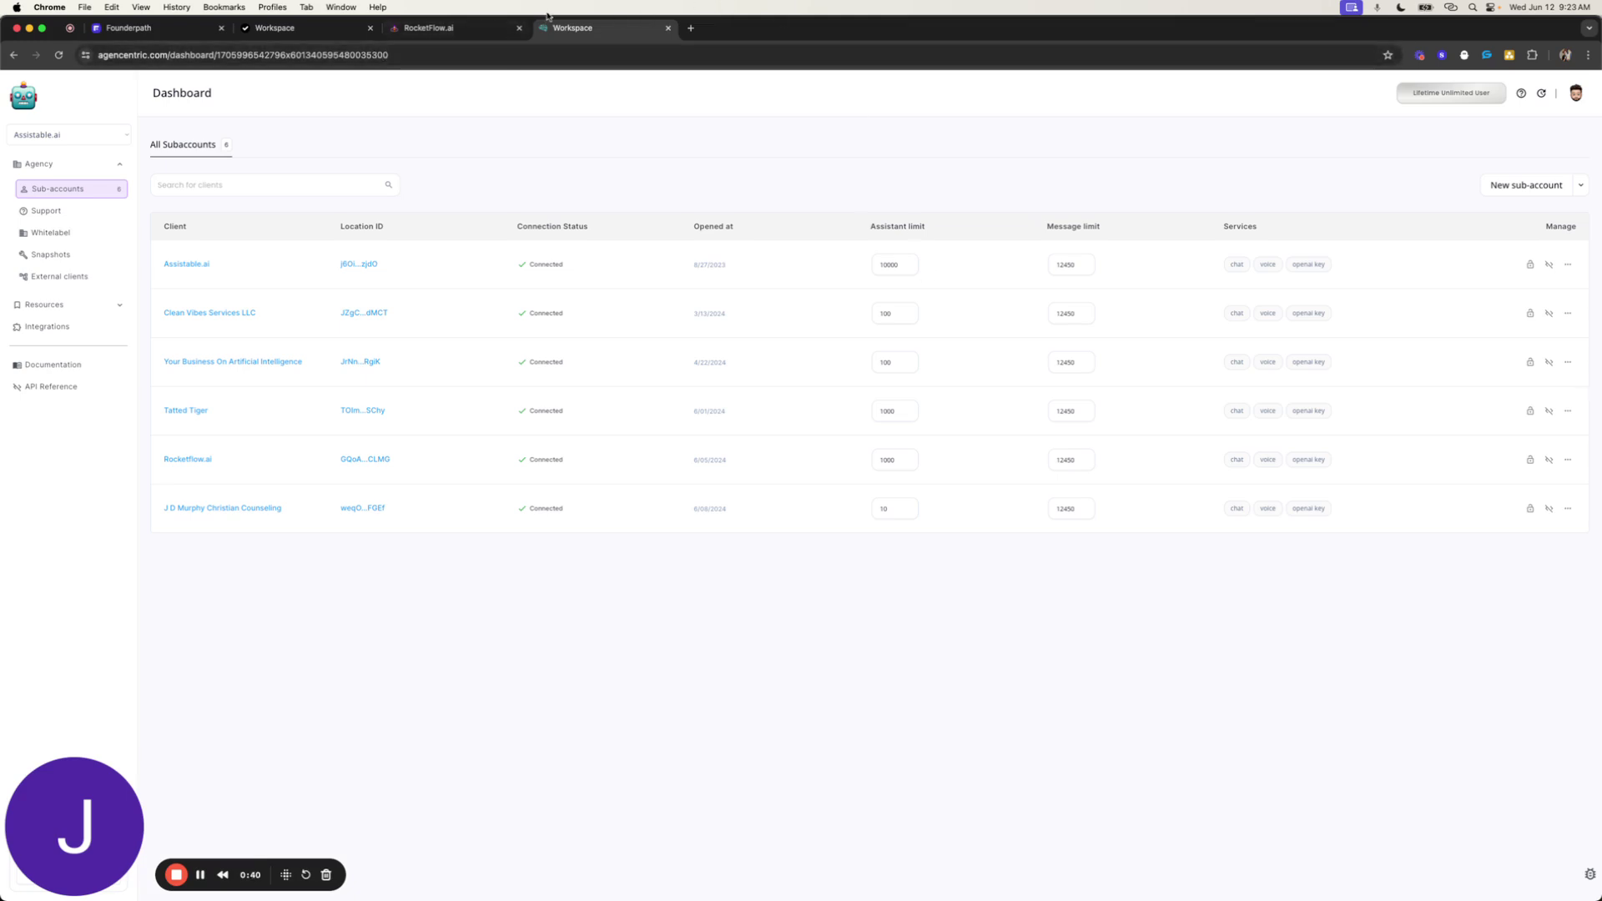
- In RocketFlow.ai, switch to the agency view and open the installed Create Assistants app in the App Marketplace
left_click(496, 25)
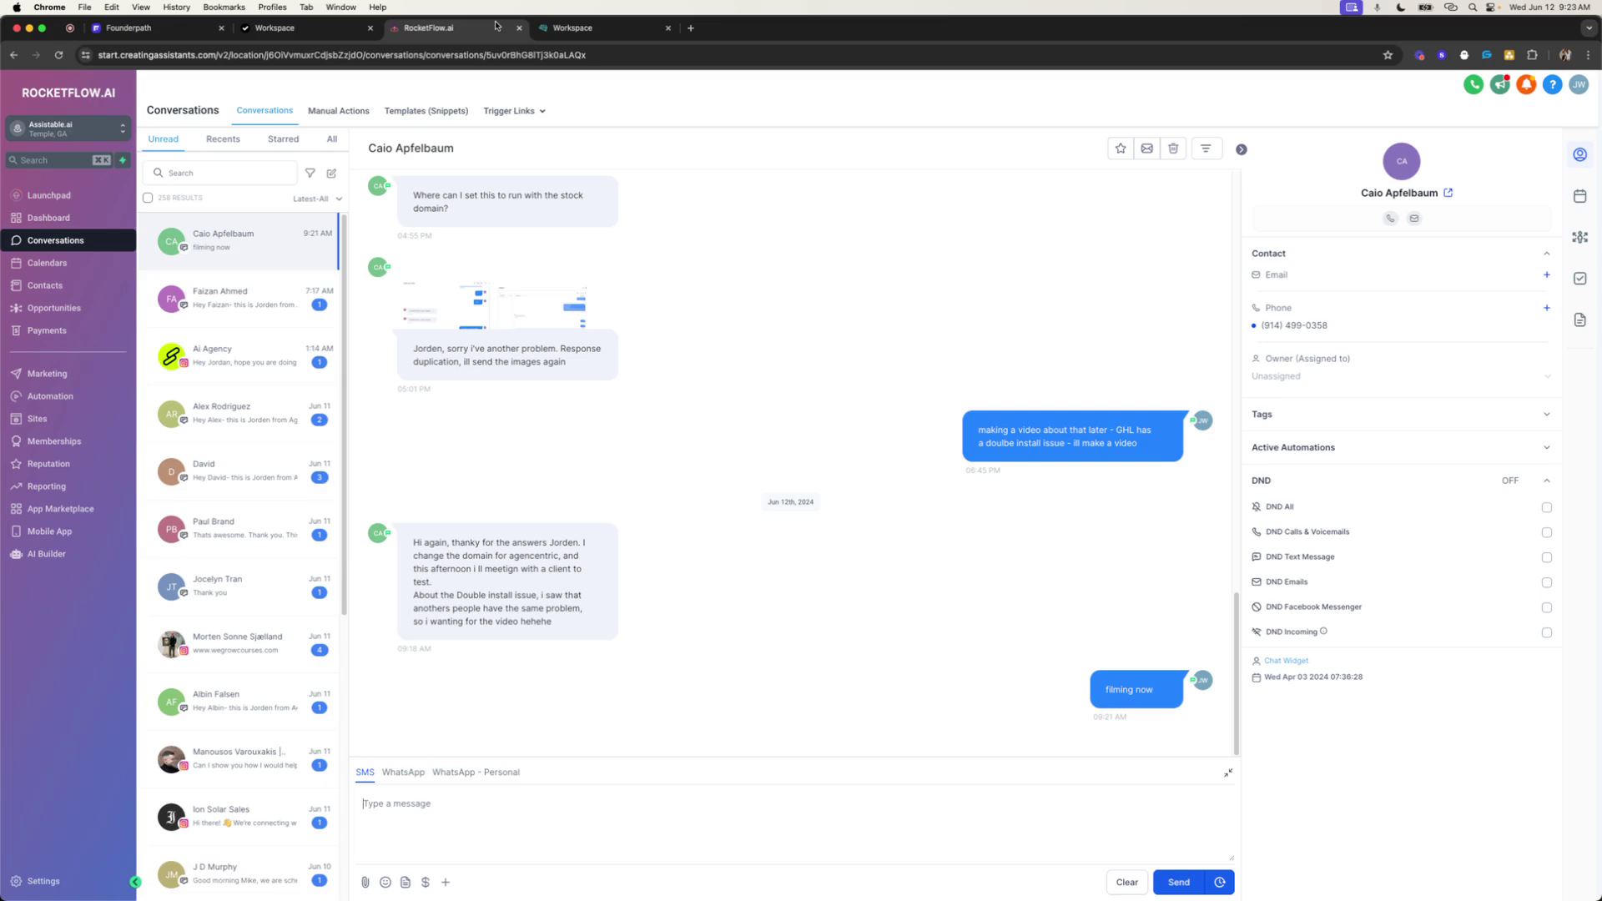
left_click(100, 134)
left_click(180, 167)
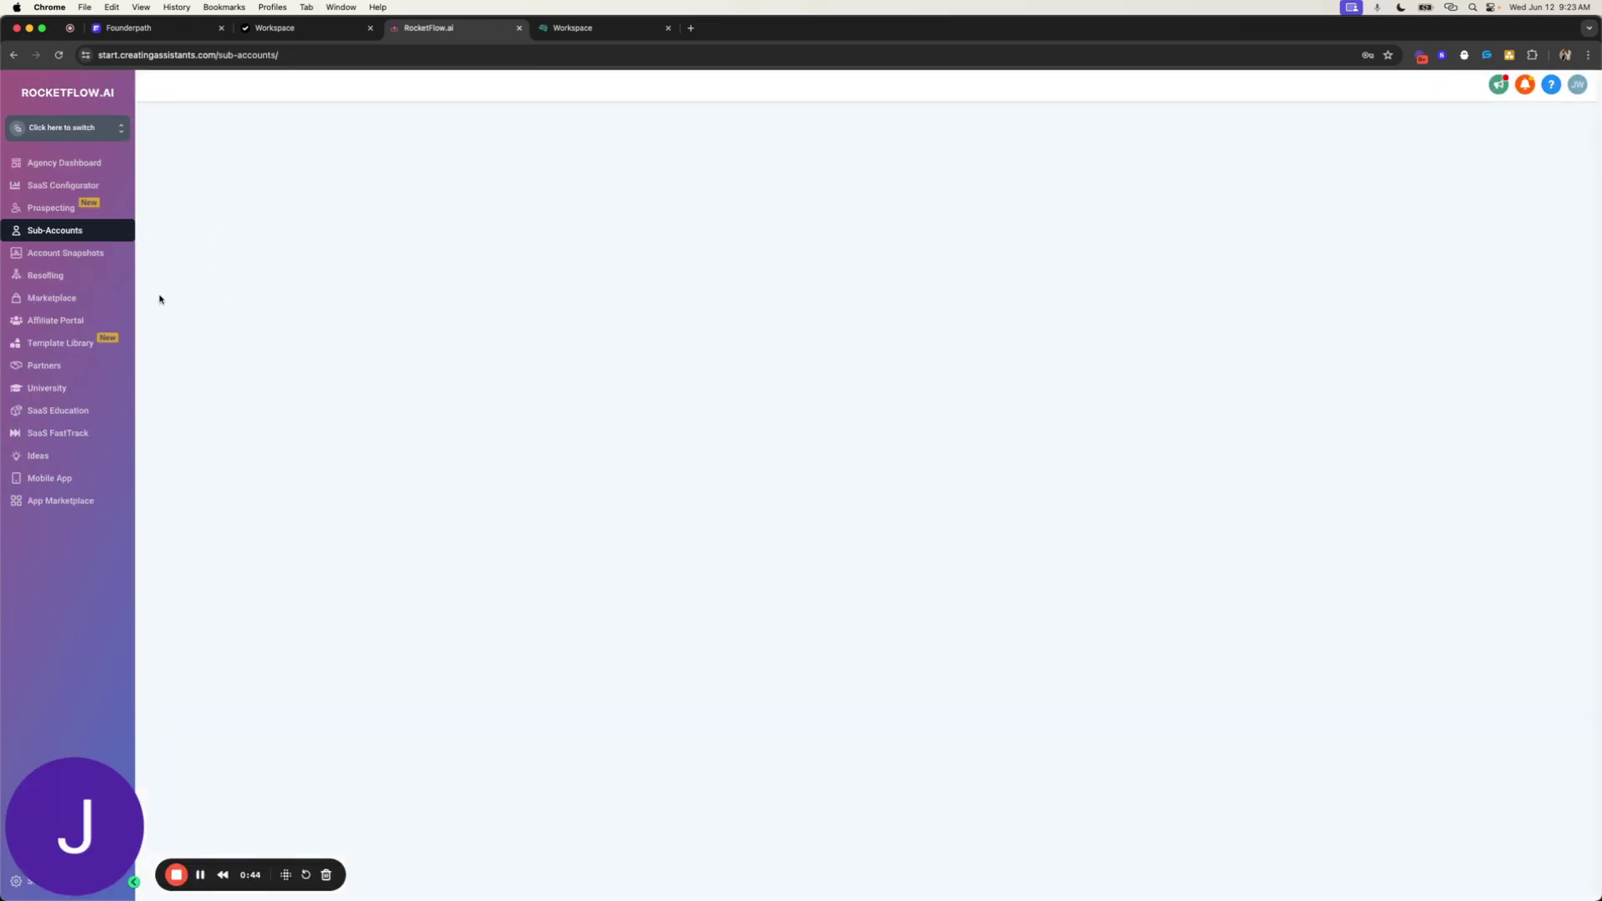
left_click(60, 501)
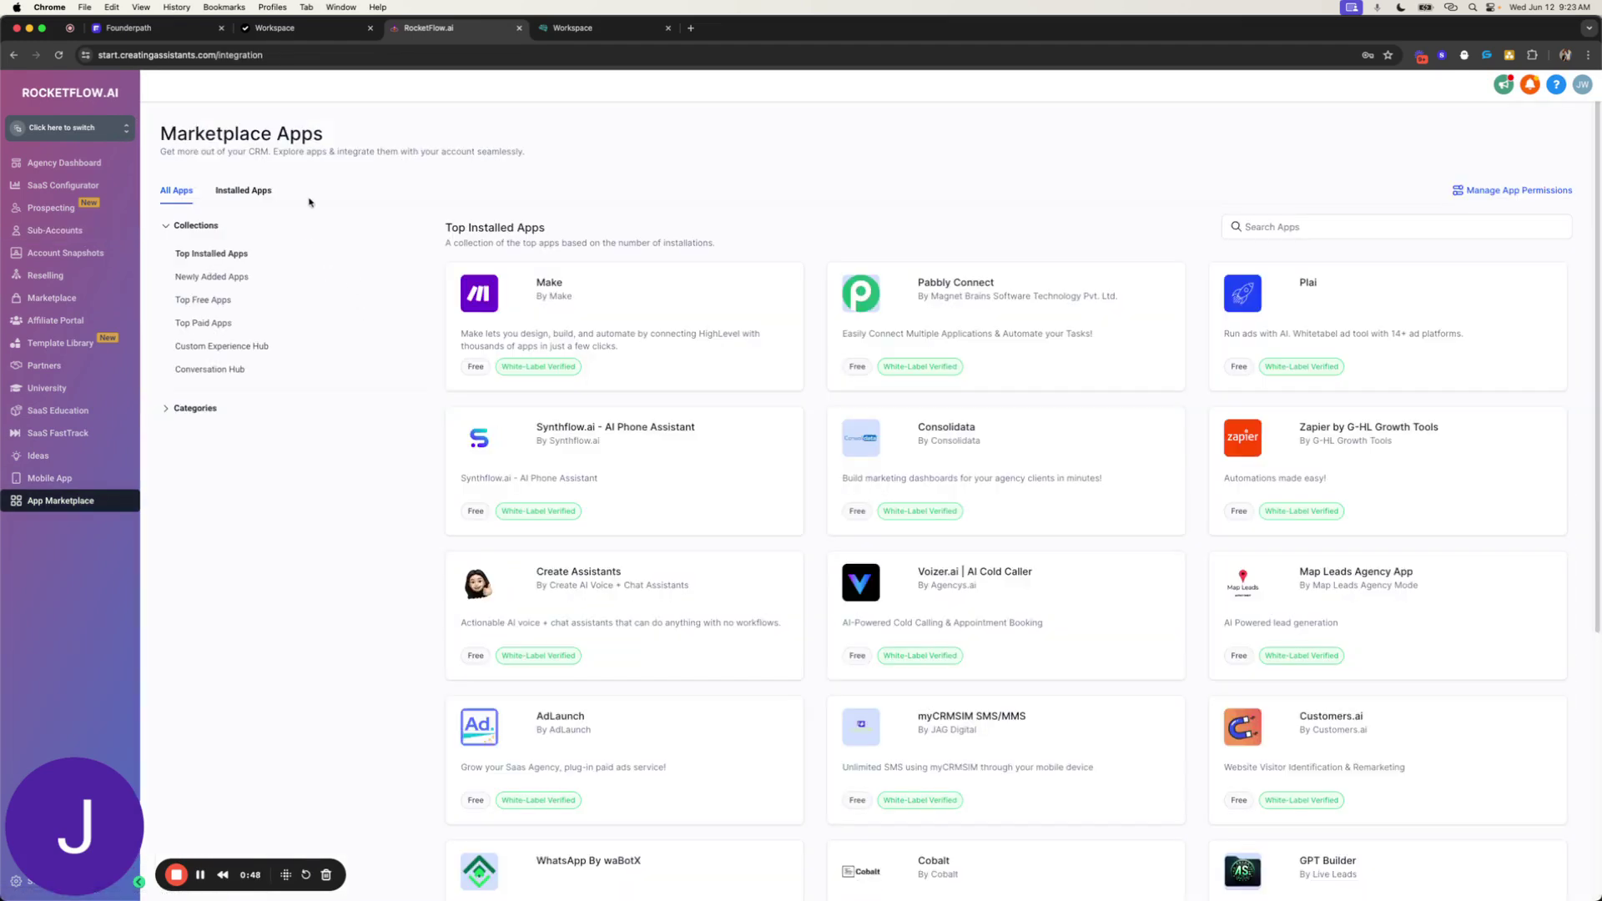
left_click(257, 192)
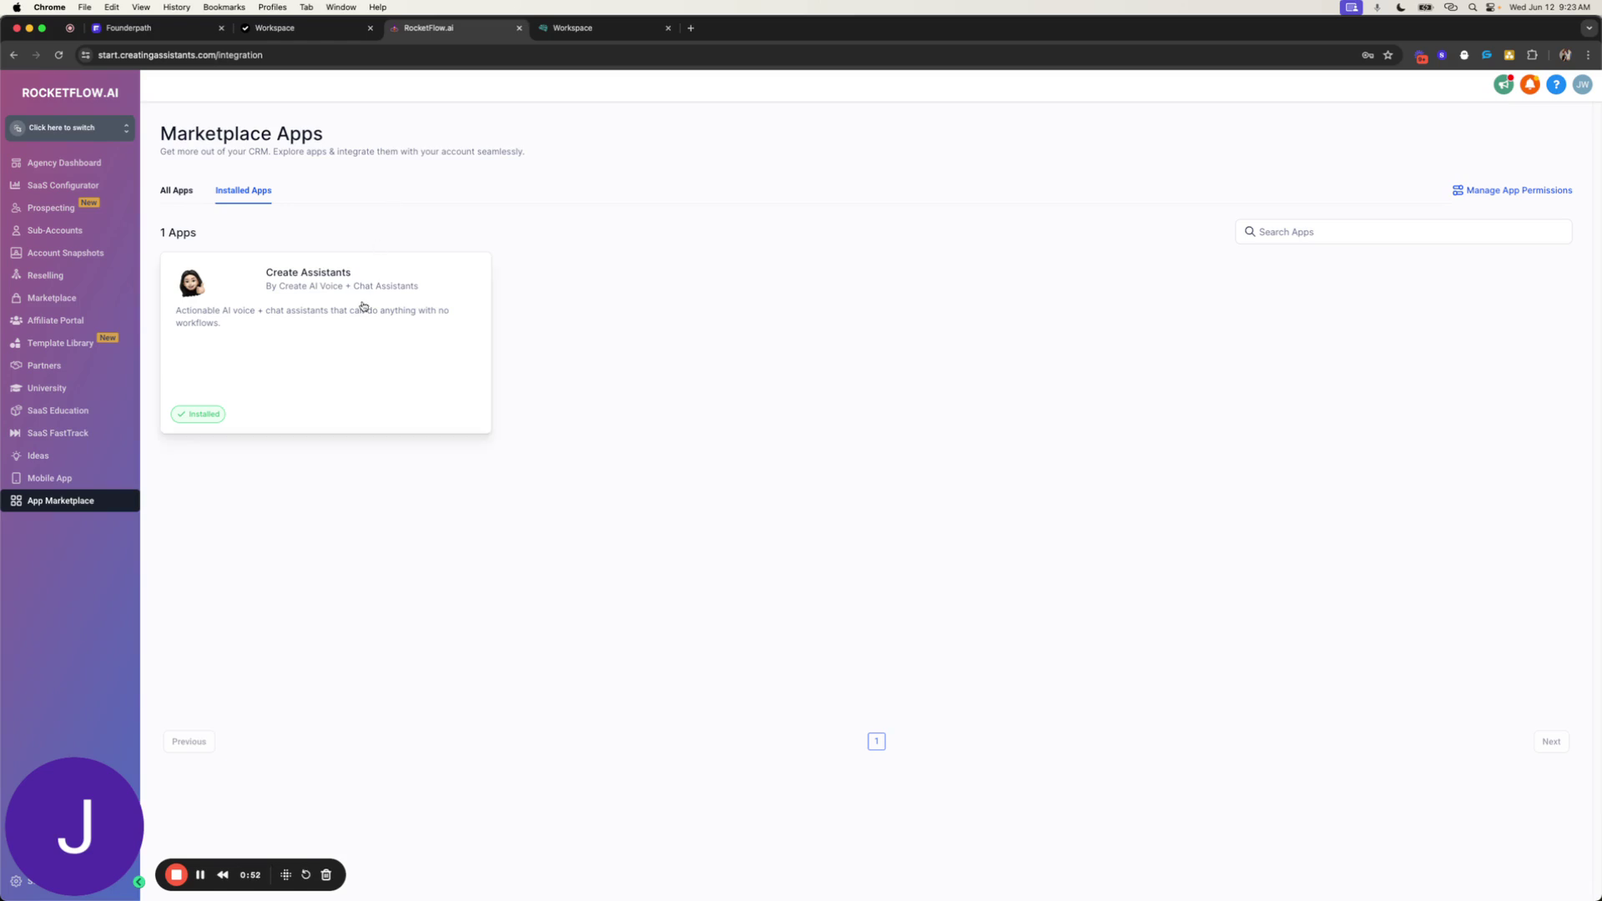
left_click(365, 327)
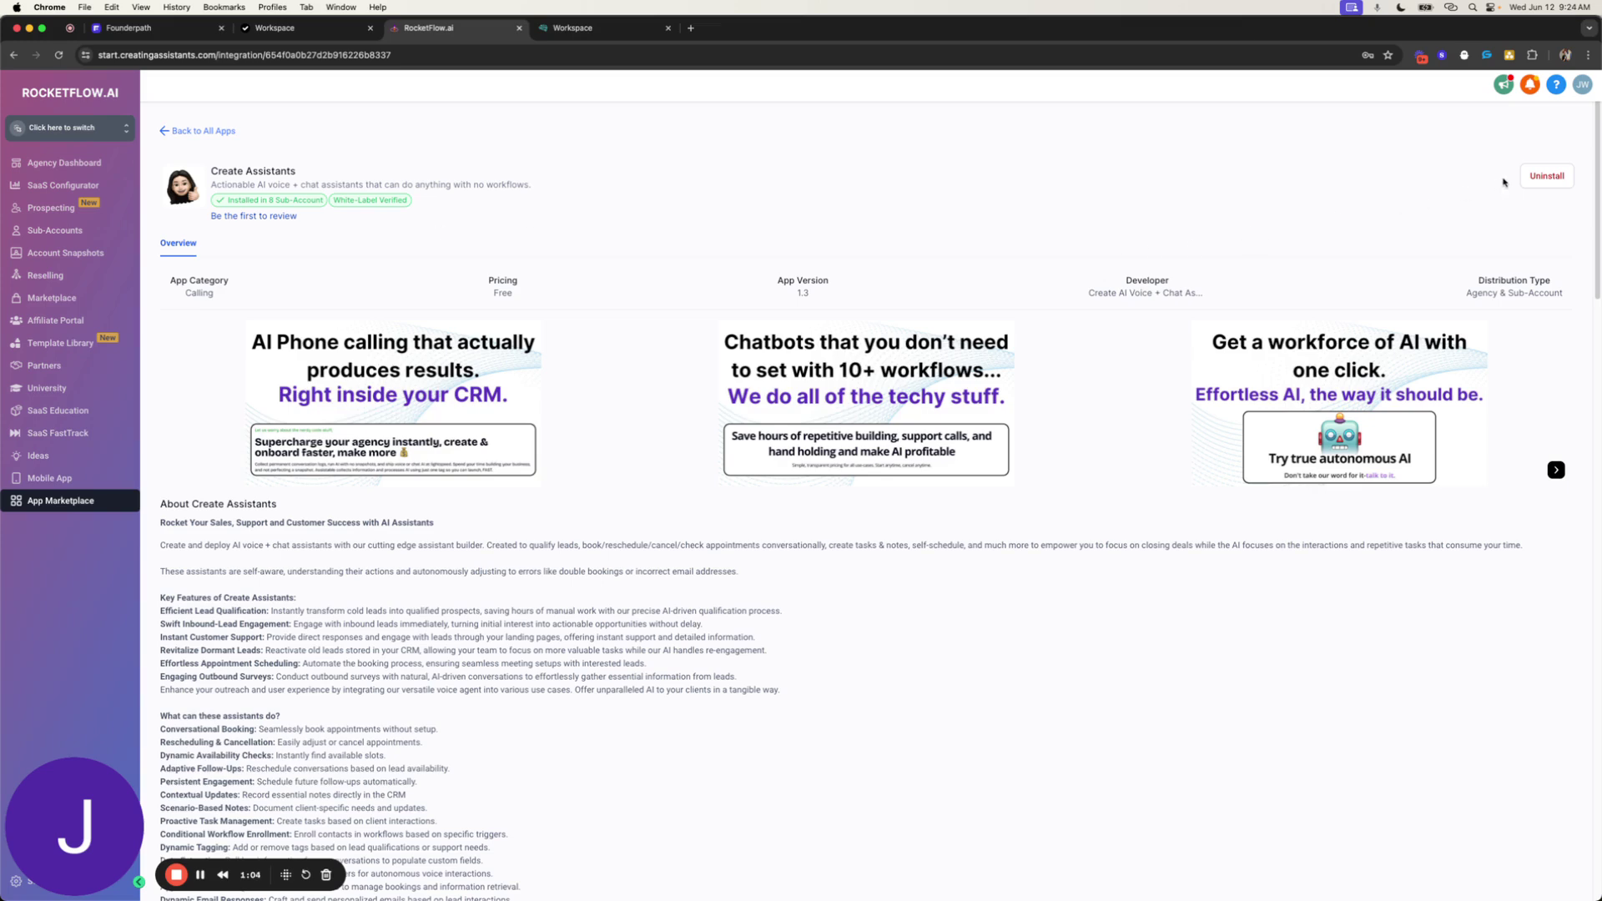
- Uninstall the Create Assistants app from the Assistable.ai sub-account
left_click(1558, 177)
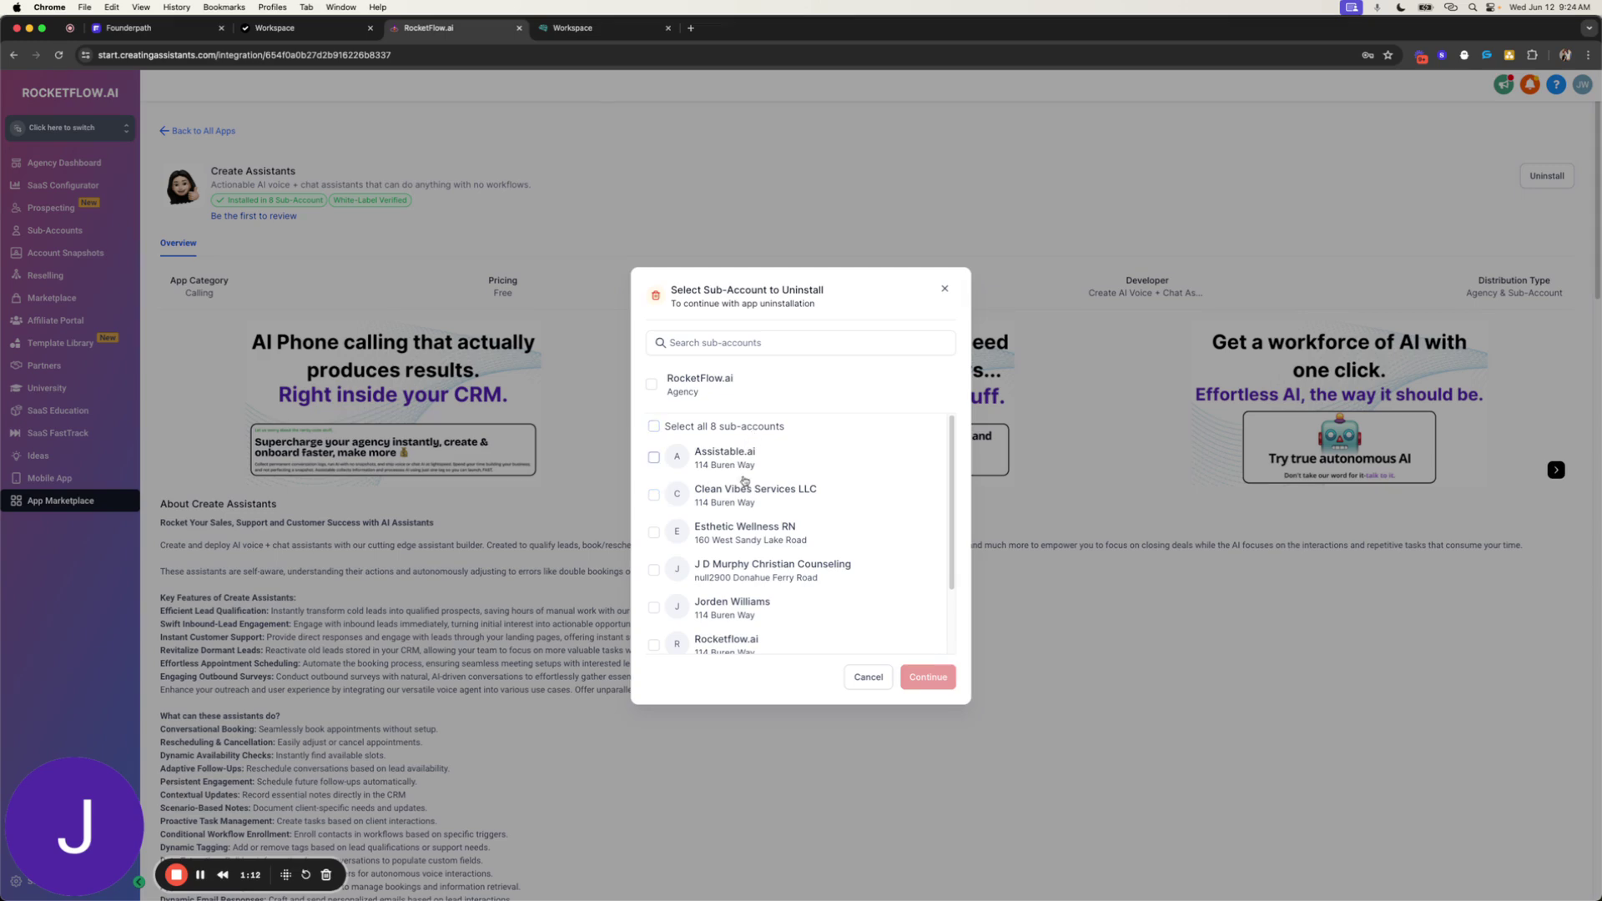
left_click(655, 458)
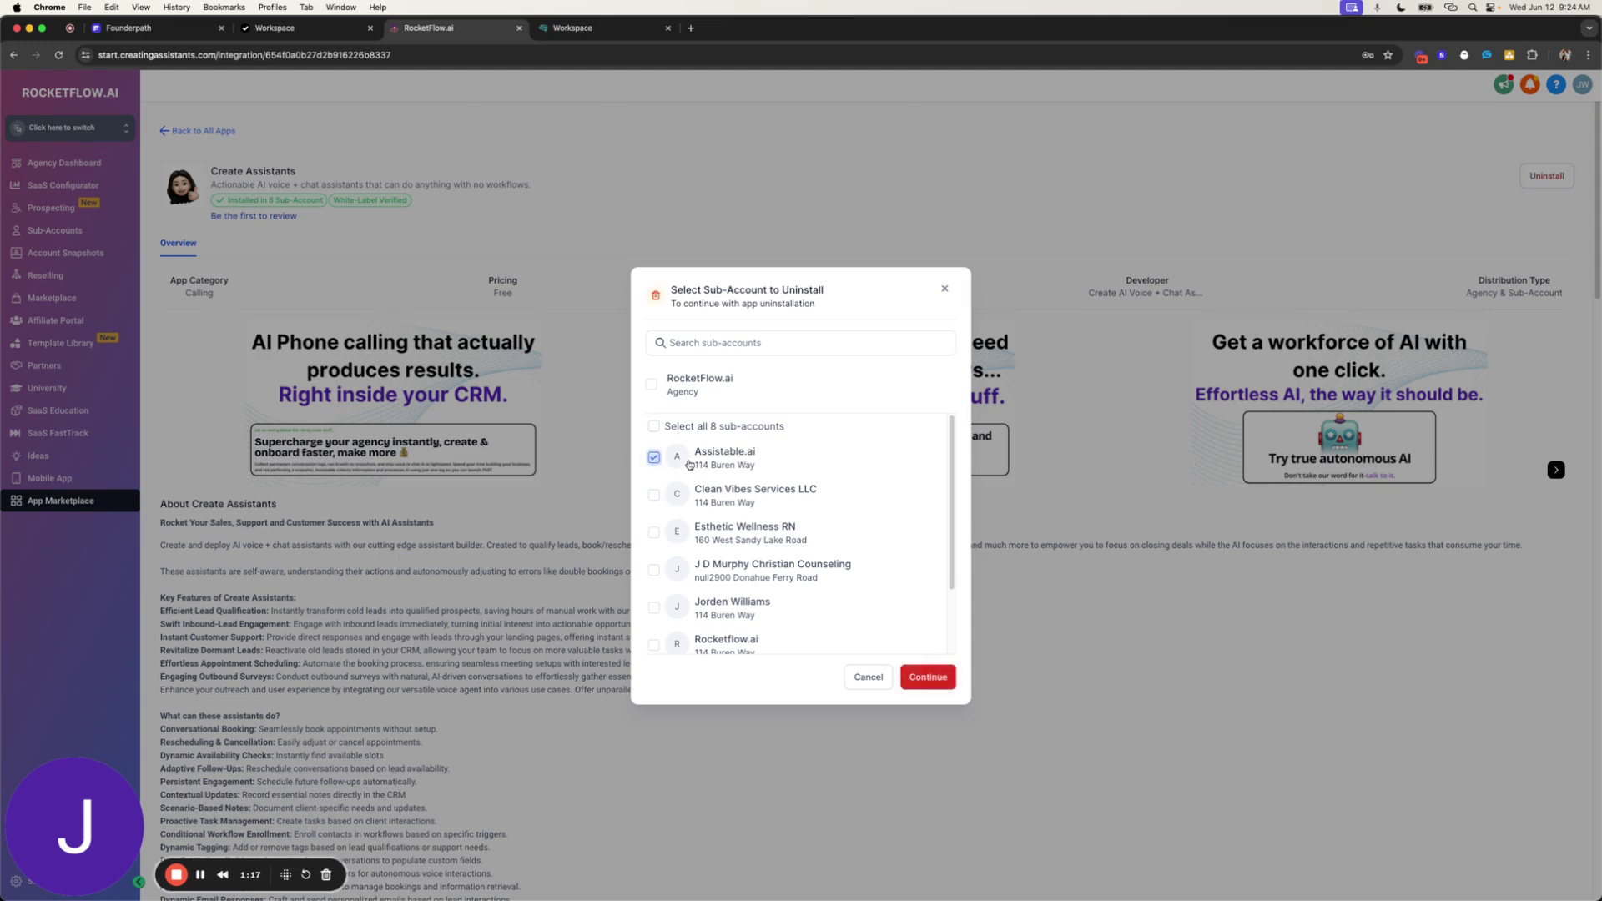
left_click(923, 679)
left_click(993, 577)
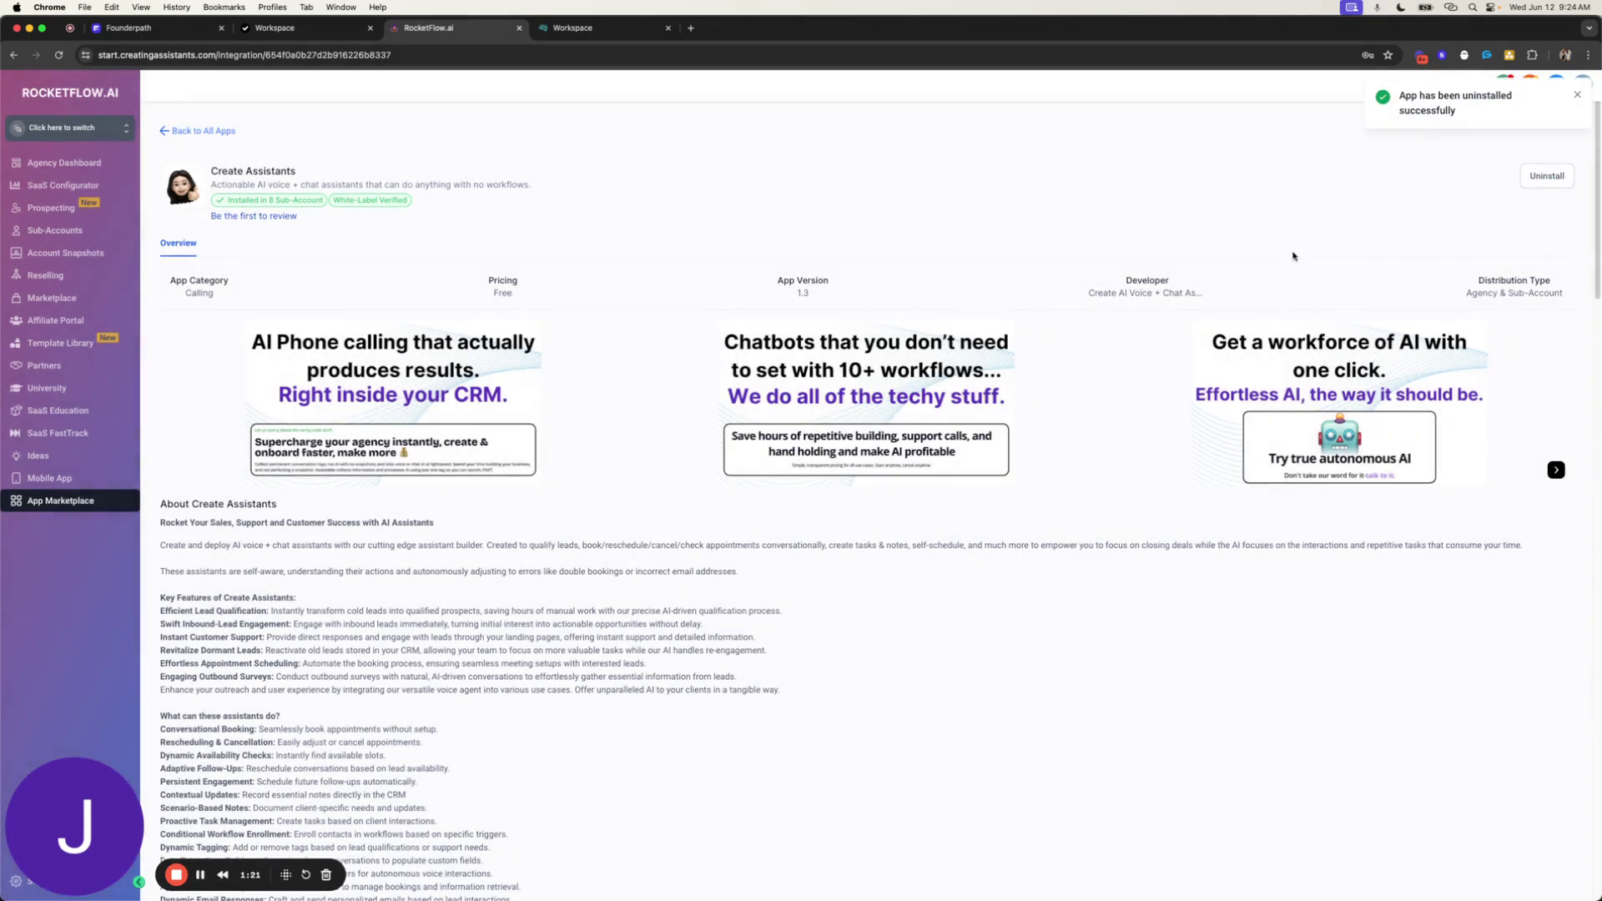
- Uninstall the Create Assistants app from the Clean Vibes Services LLC sub-account
left_click(1552, 188)
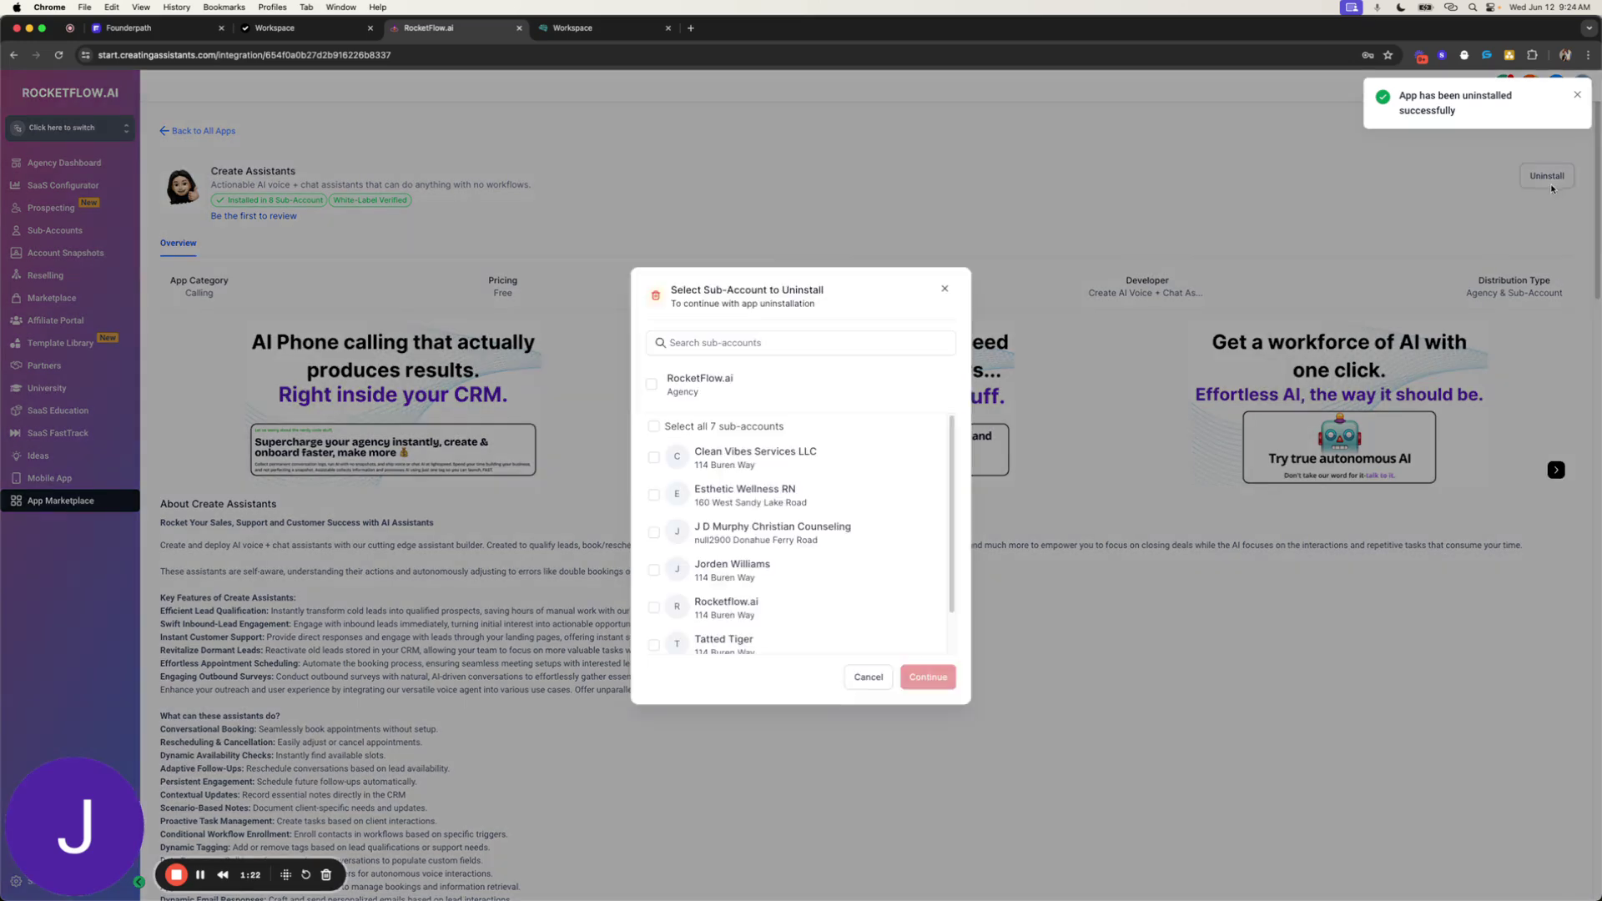
left_click(716, 467)
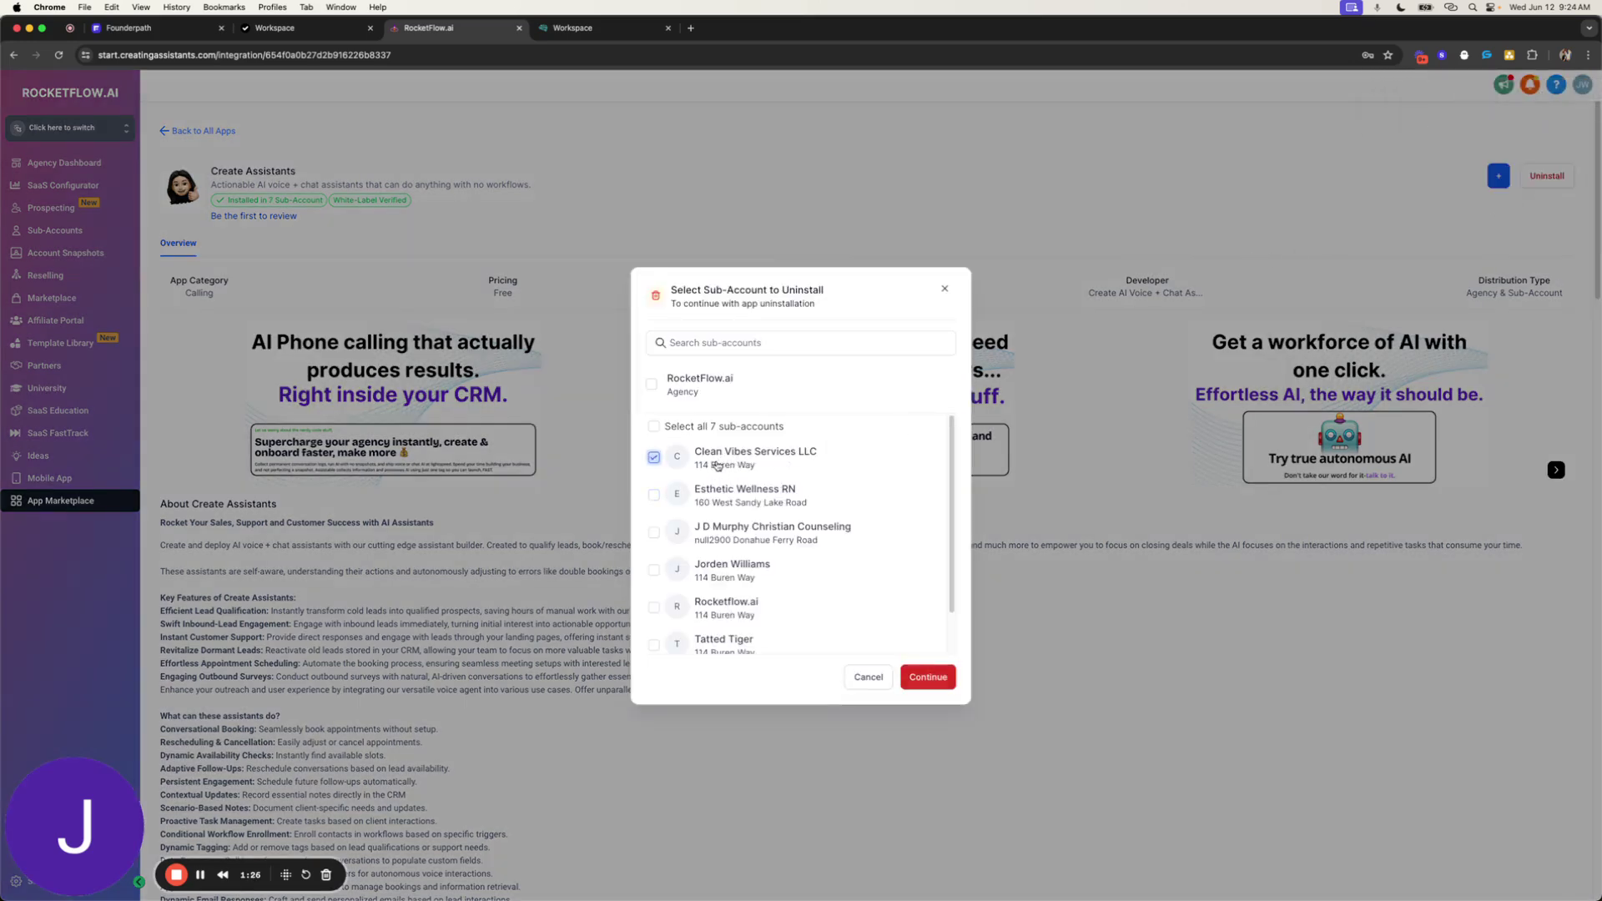
left_click(914, 675)
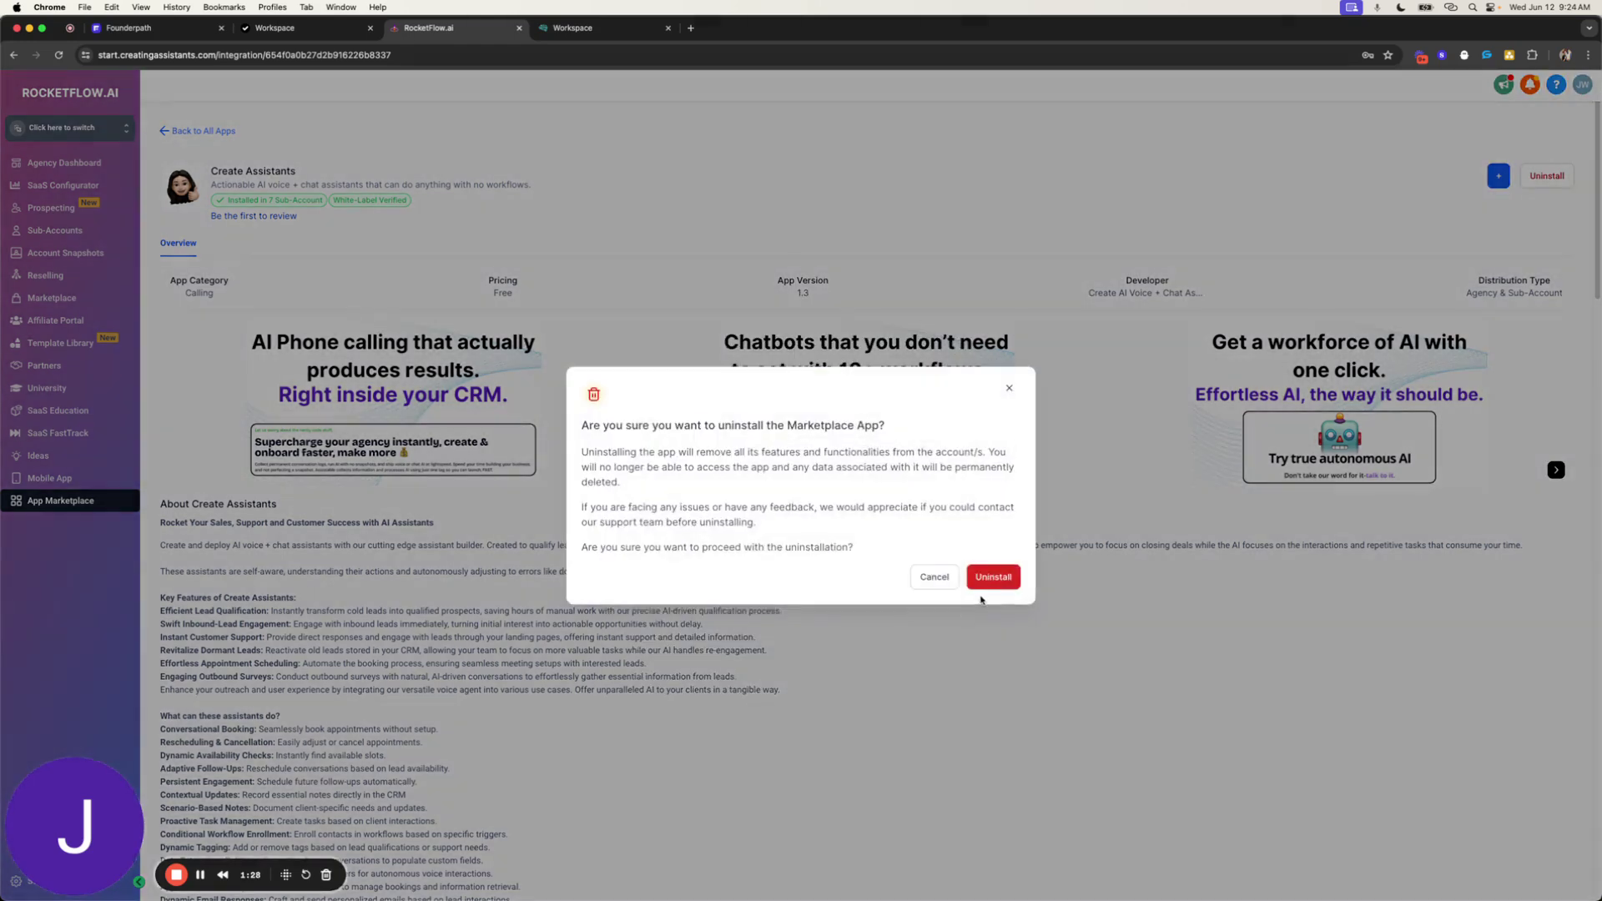
left_click(988, 587)
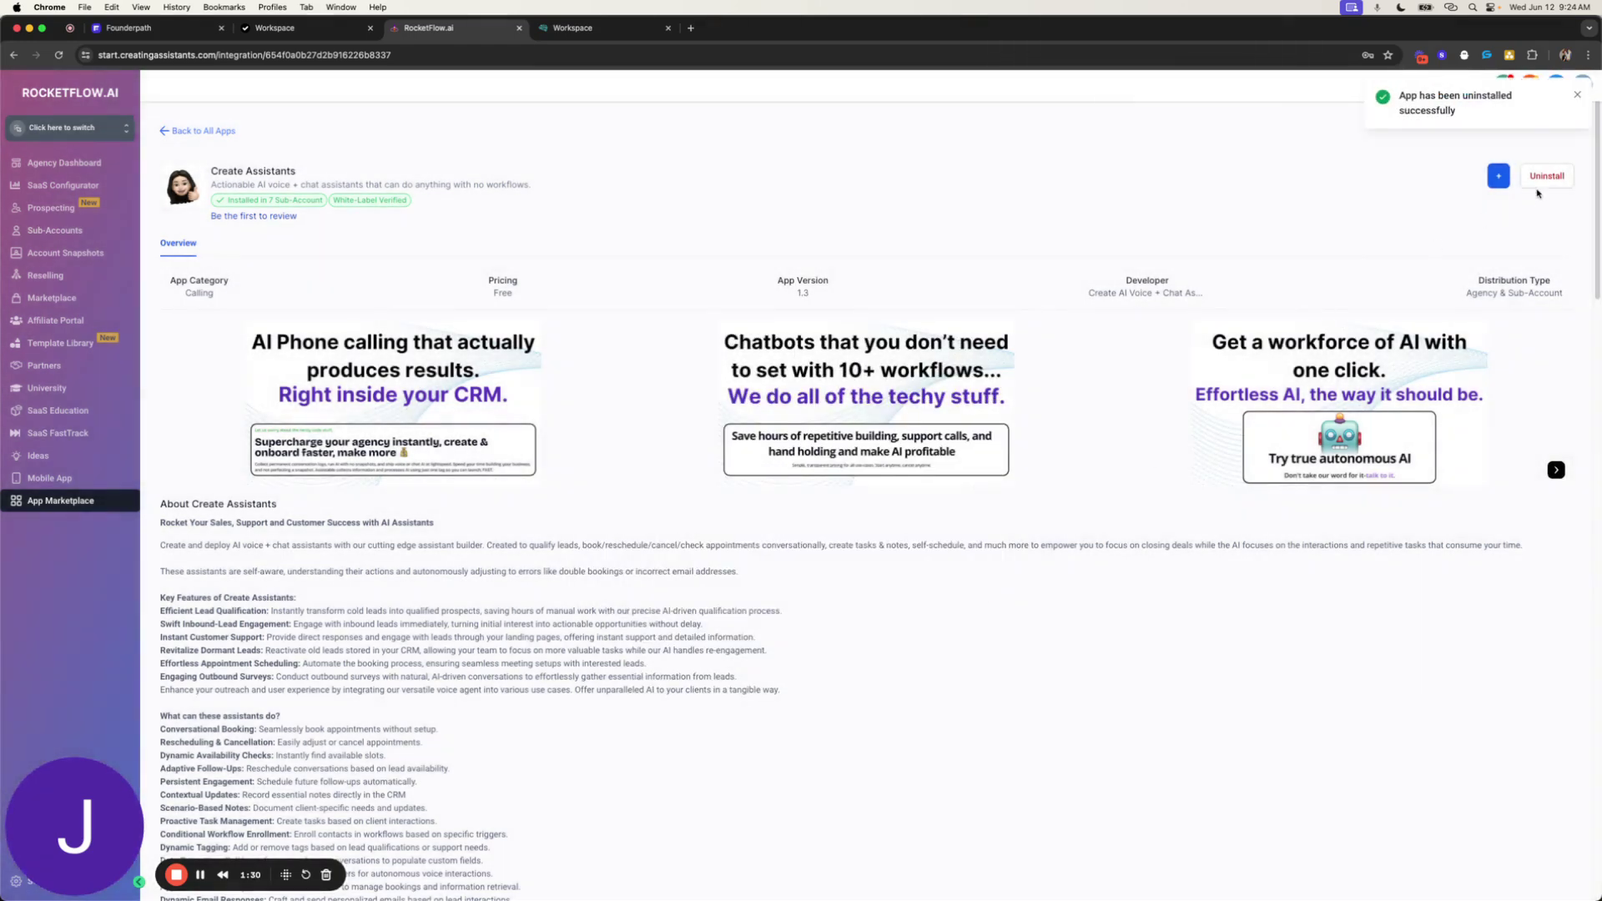
- Uninstall Create Assistants from the RocketFlow.ai agency, including all remaining sub-accounts, and reload the app page
left_click(1543, 177)
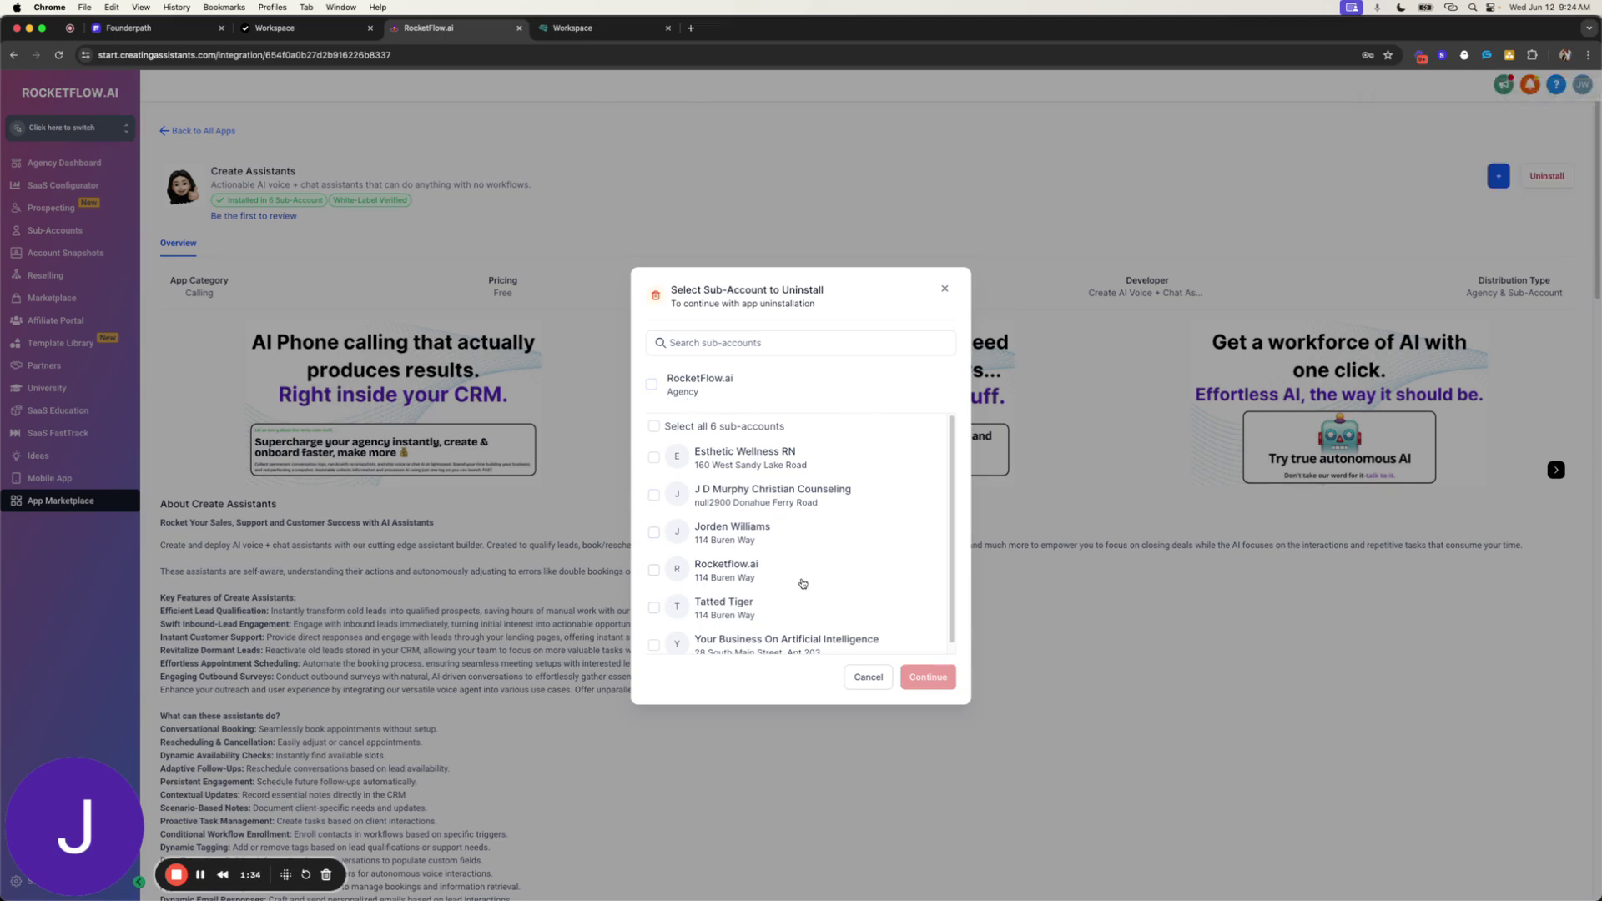
left_click(652, 384)
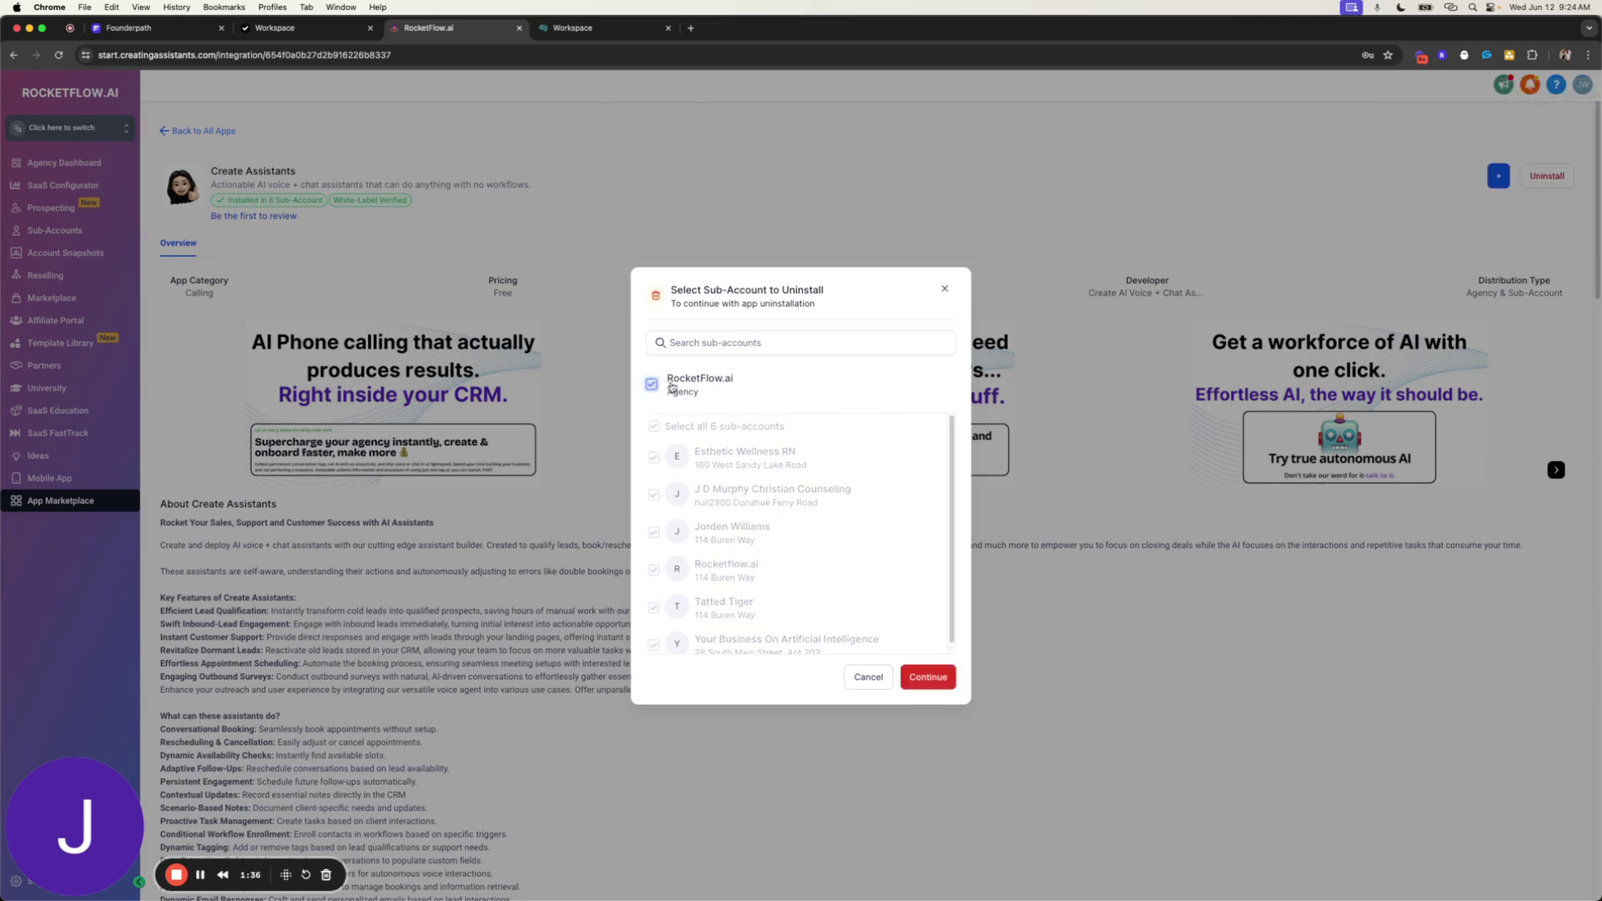
left_click(928, 677)
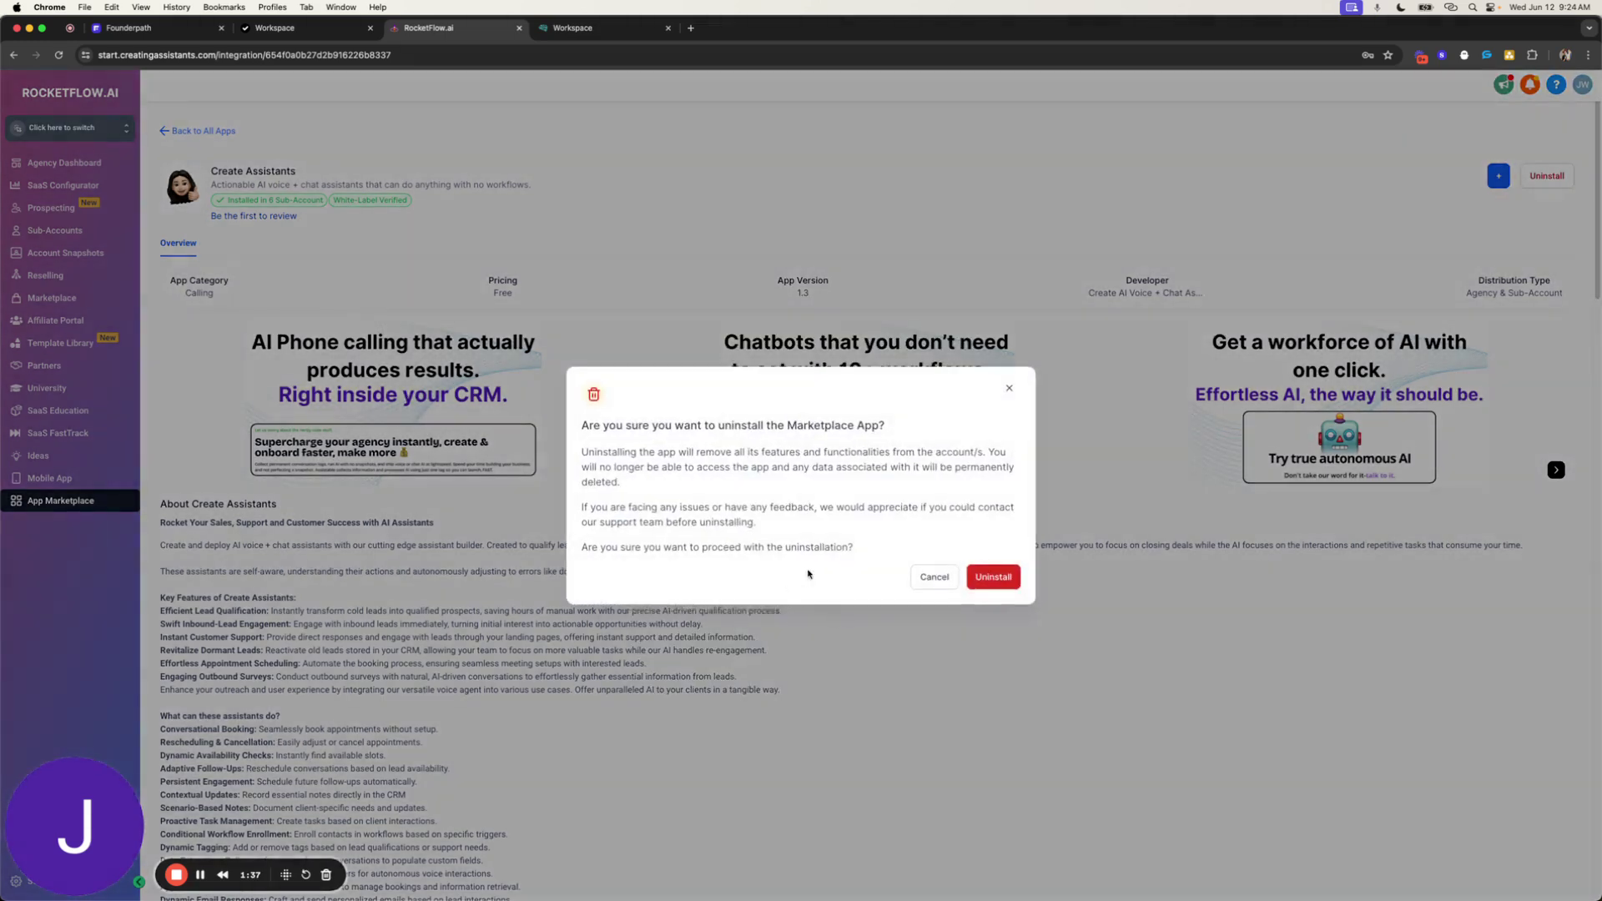
left_click(993, 577)
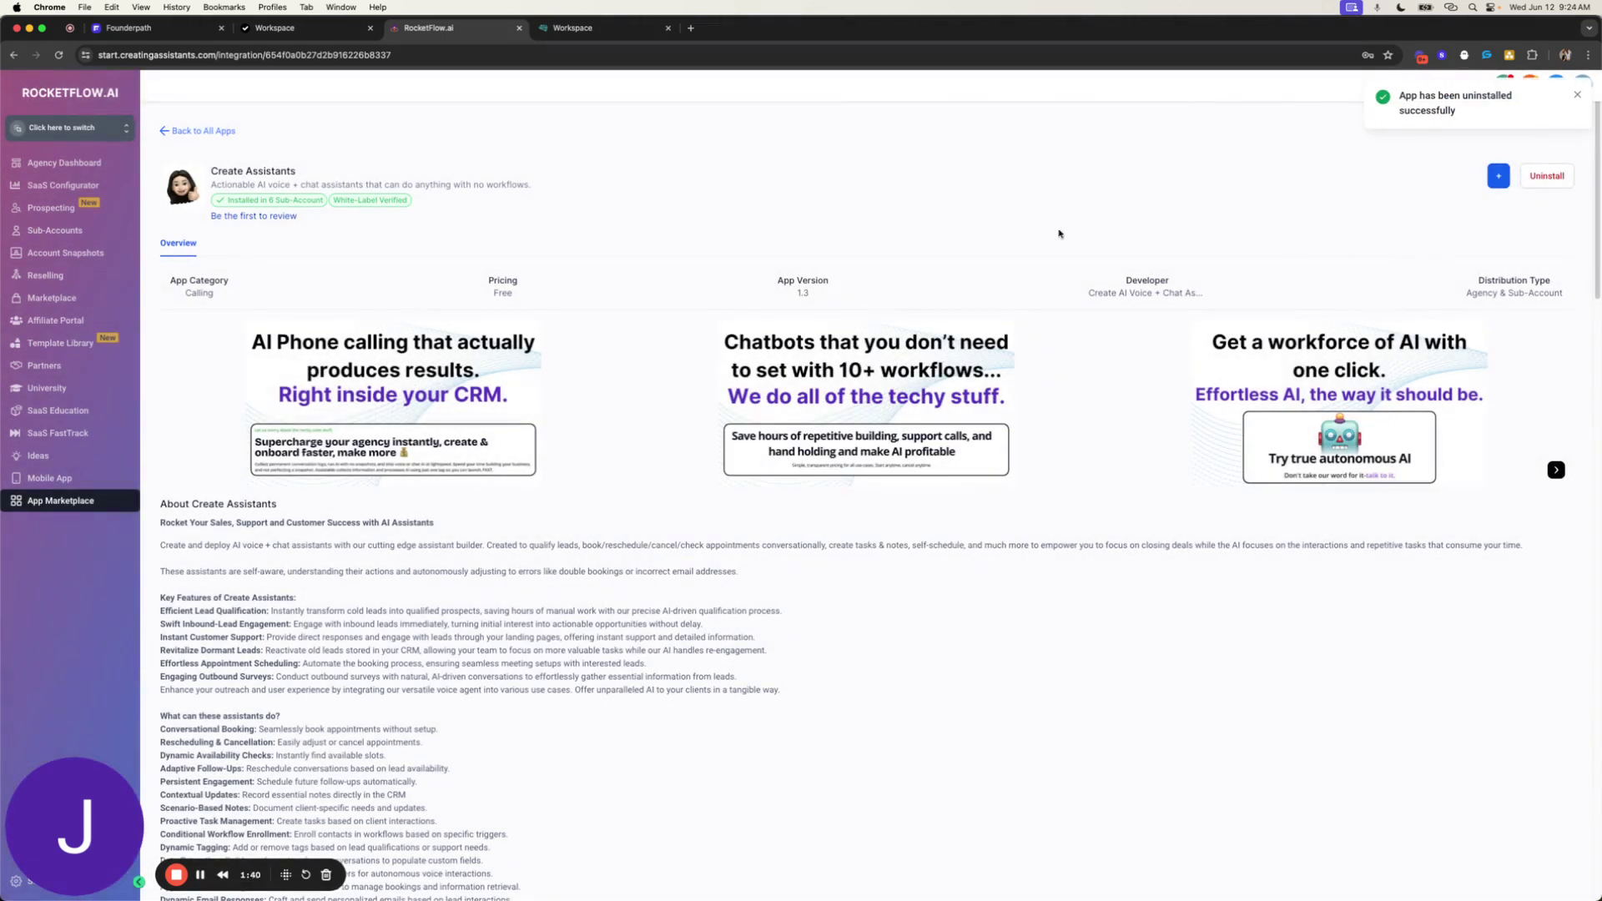
left_click(60, 57)
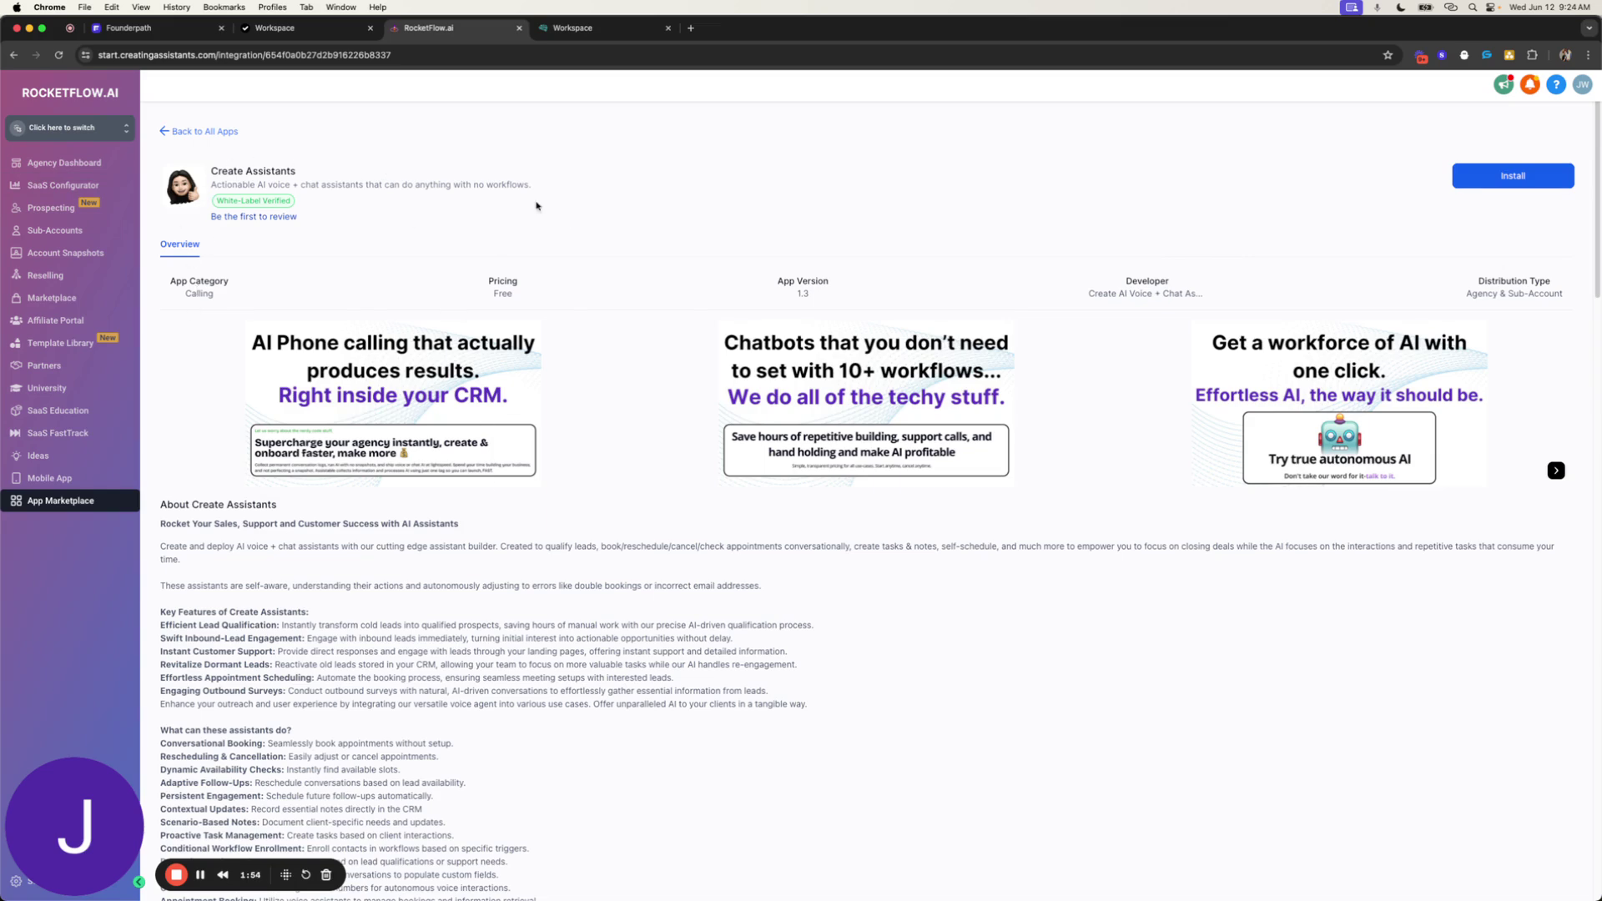
- Switch to the Agencentric dashboard, reset the GoHighLevel connection in the integration settings, and go back from the marketplace authorization page
key("ctrl+Tab")
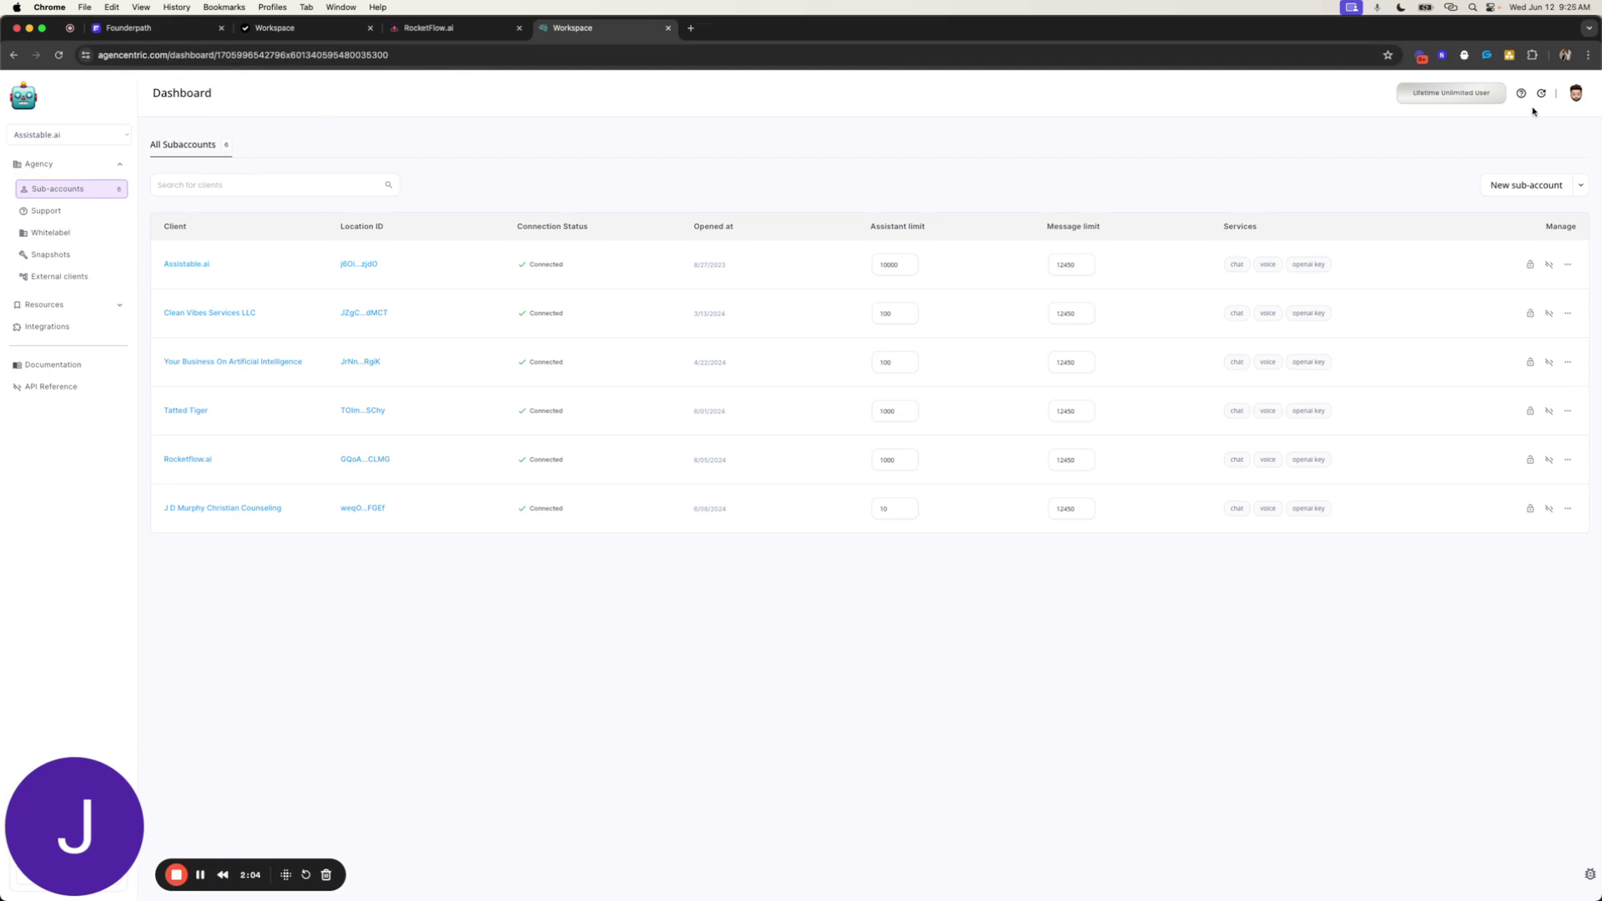
left_click(1575, 98)
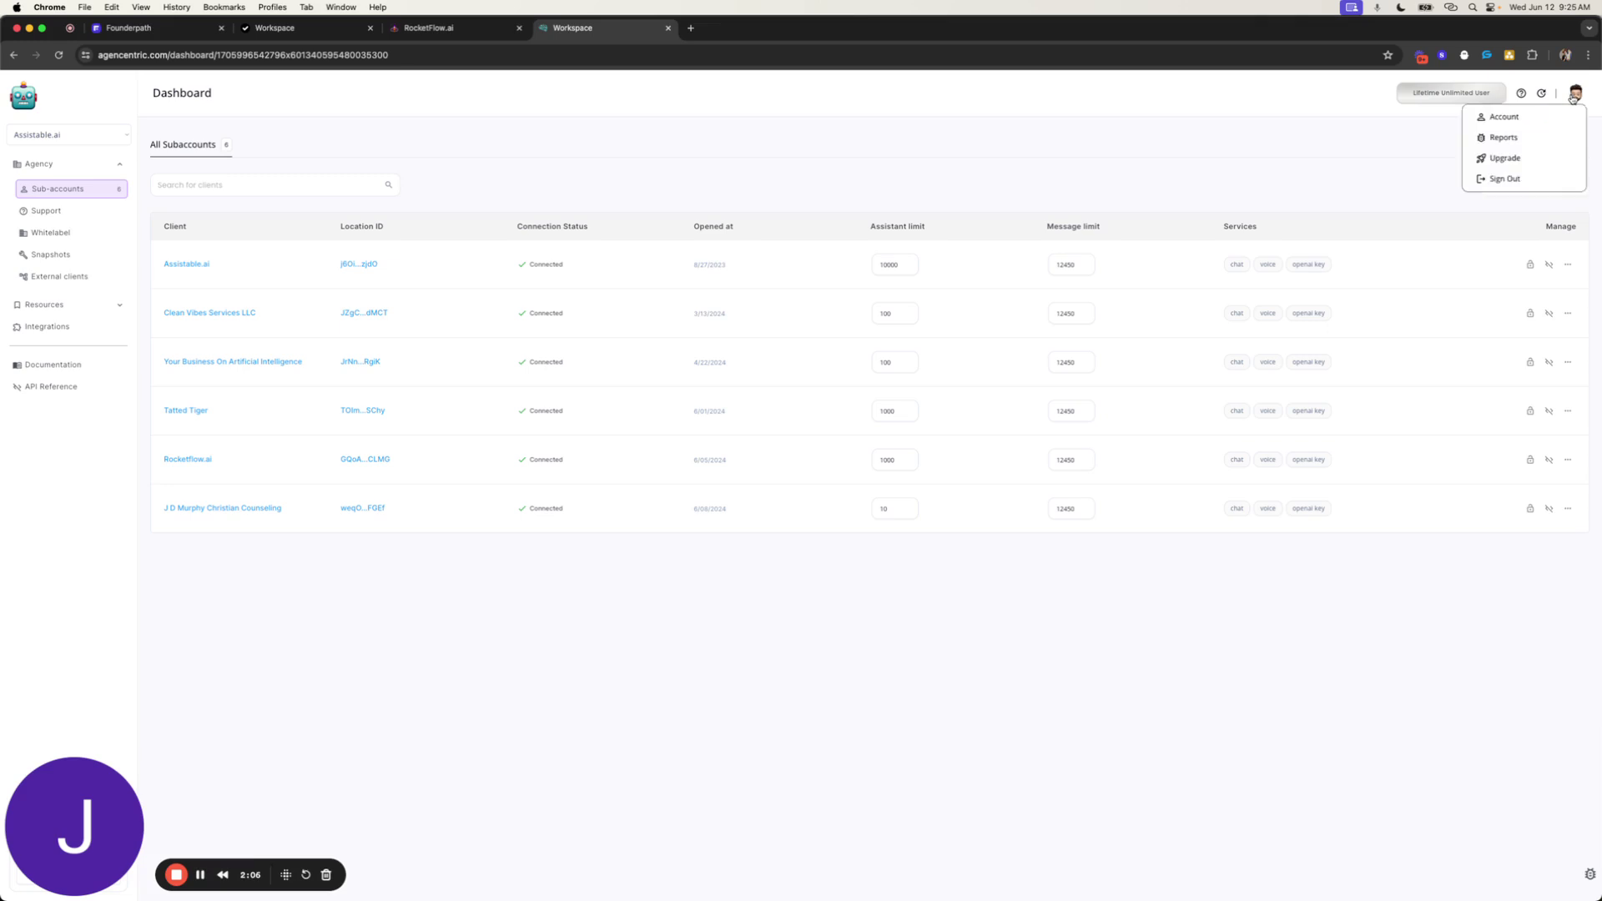
left_click(1524, 123)
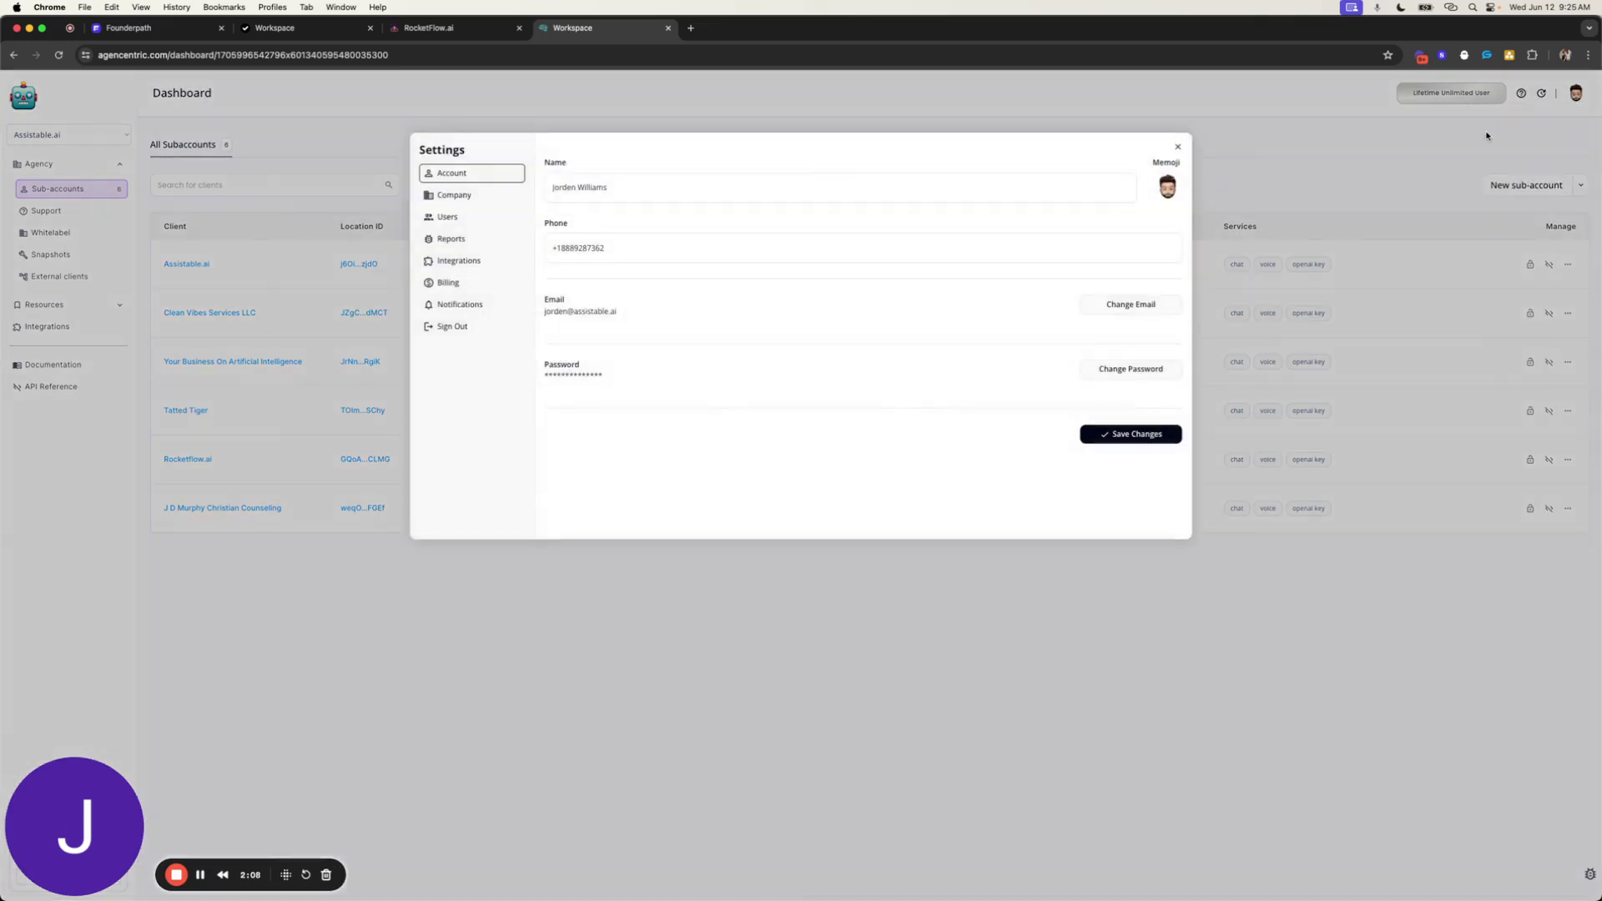
left_click(472, 264)
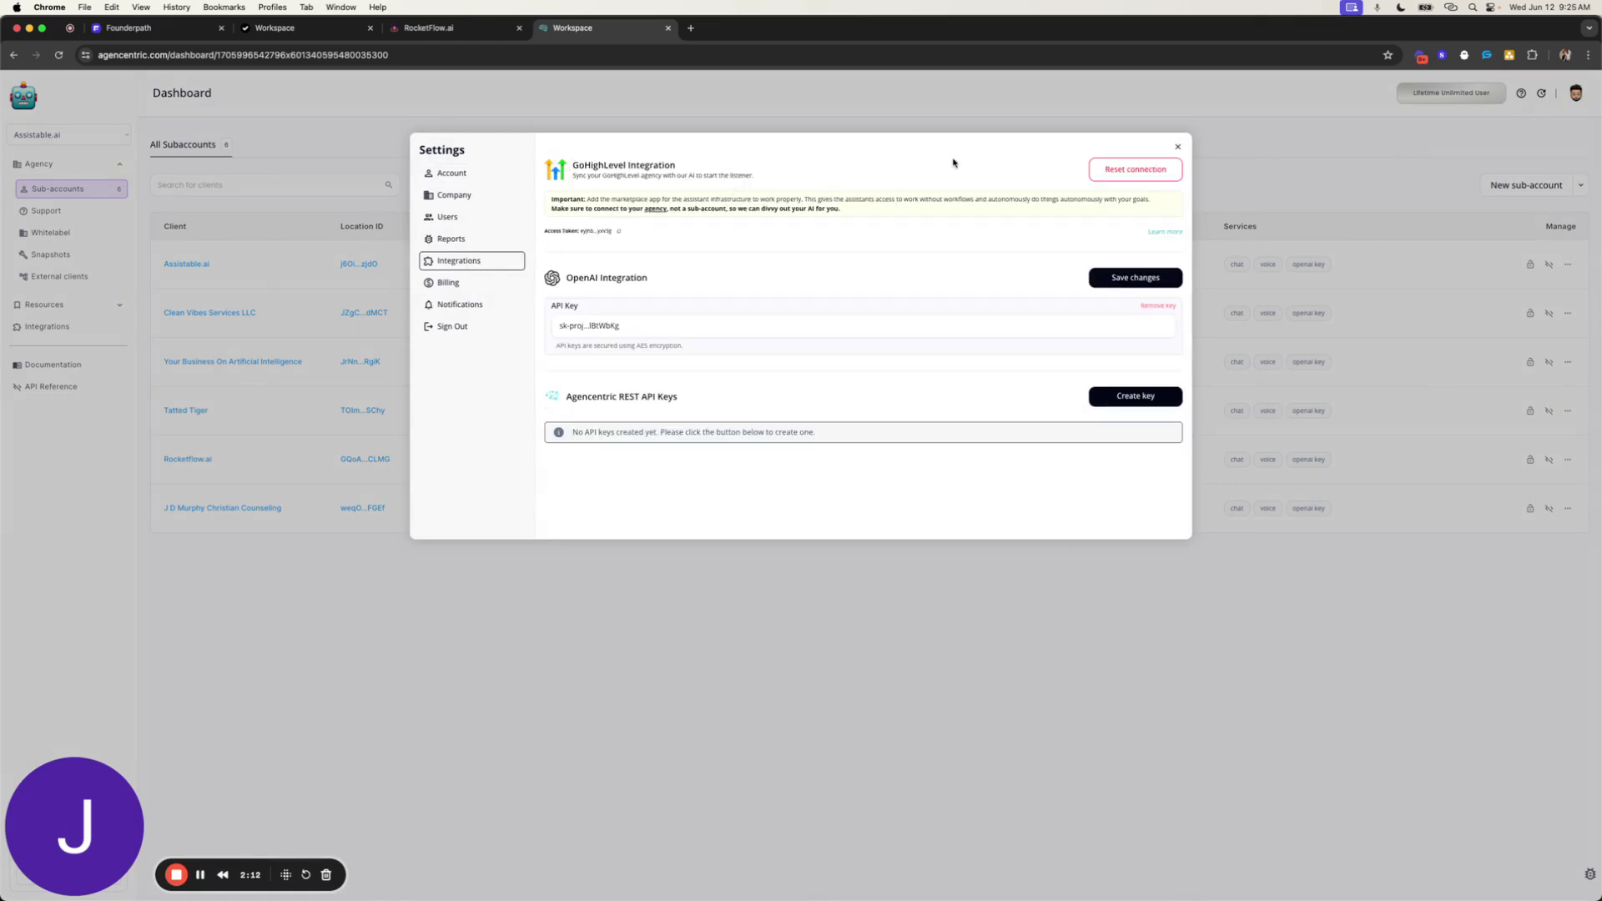
left_click(1115, 173)
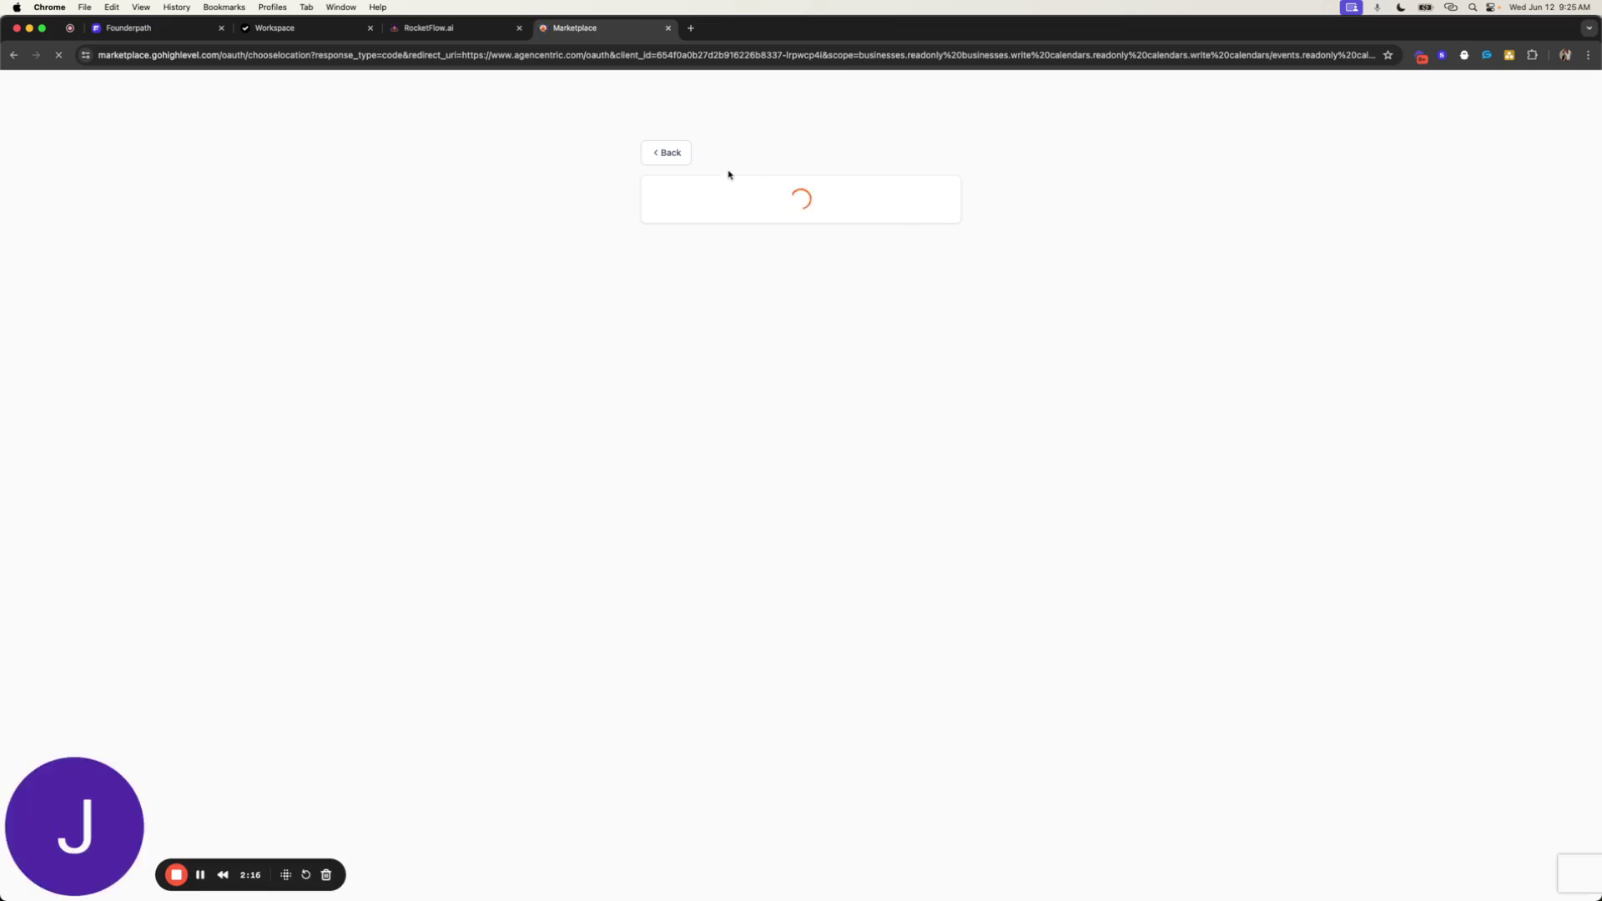
left_click(683, 163)
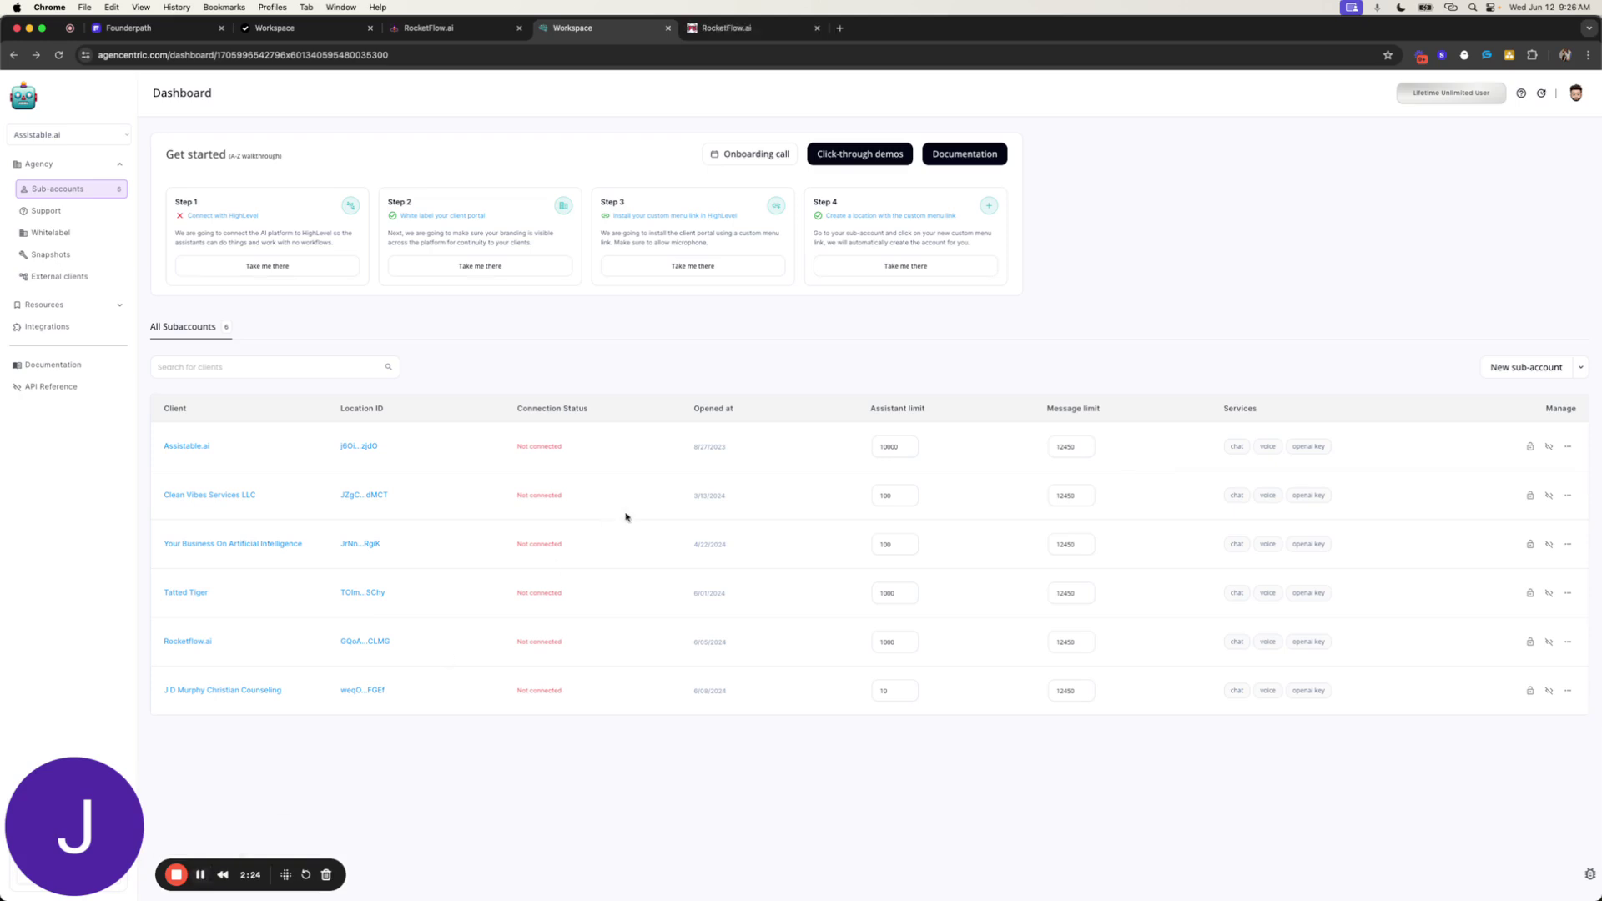
- Open the Agencentric account settings and check the agency login on app.gohighlevel.com alongside the white-label domain
left_click(1575, 95)
left_click(1519, 123)
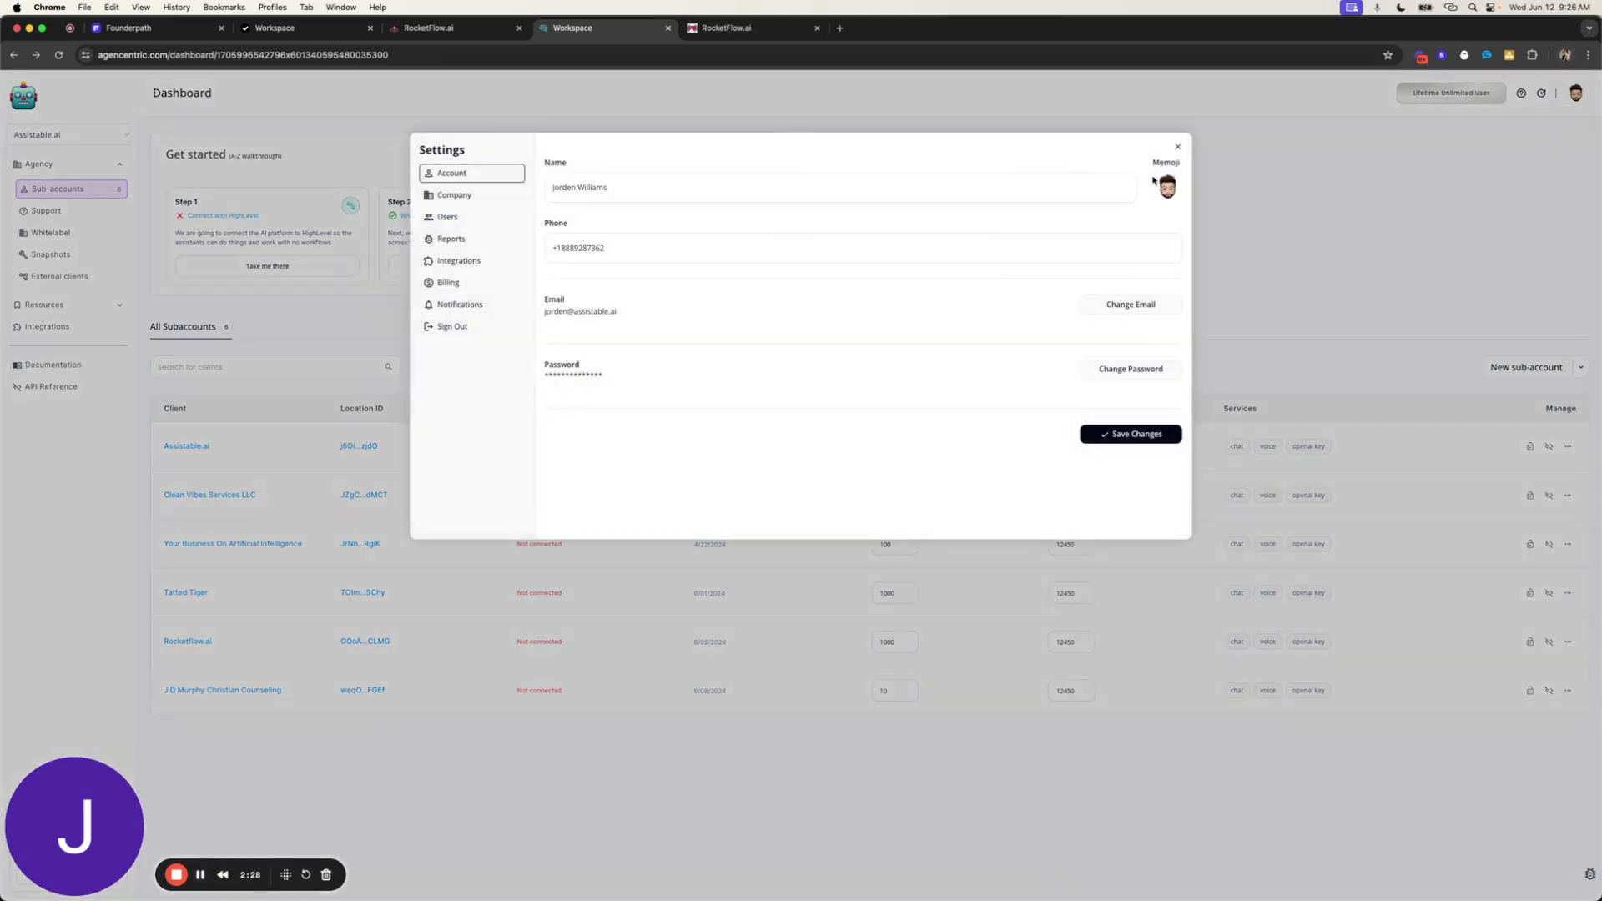
left_click(726, 27)
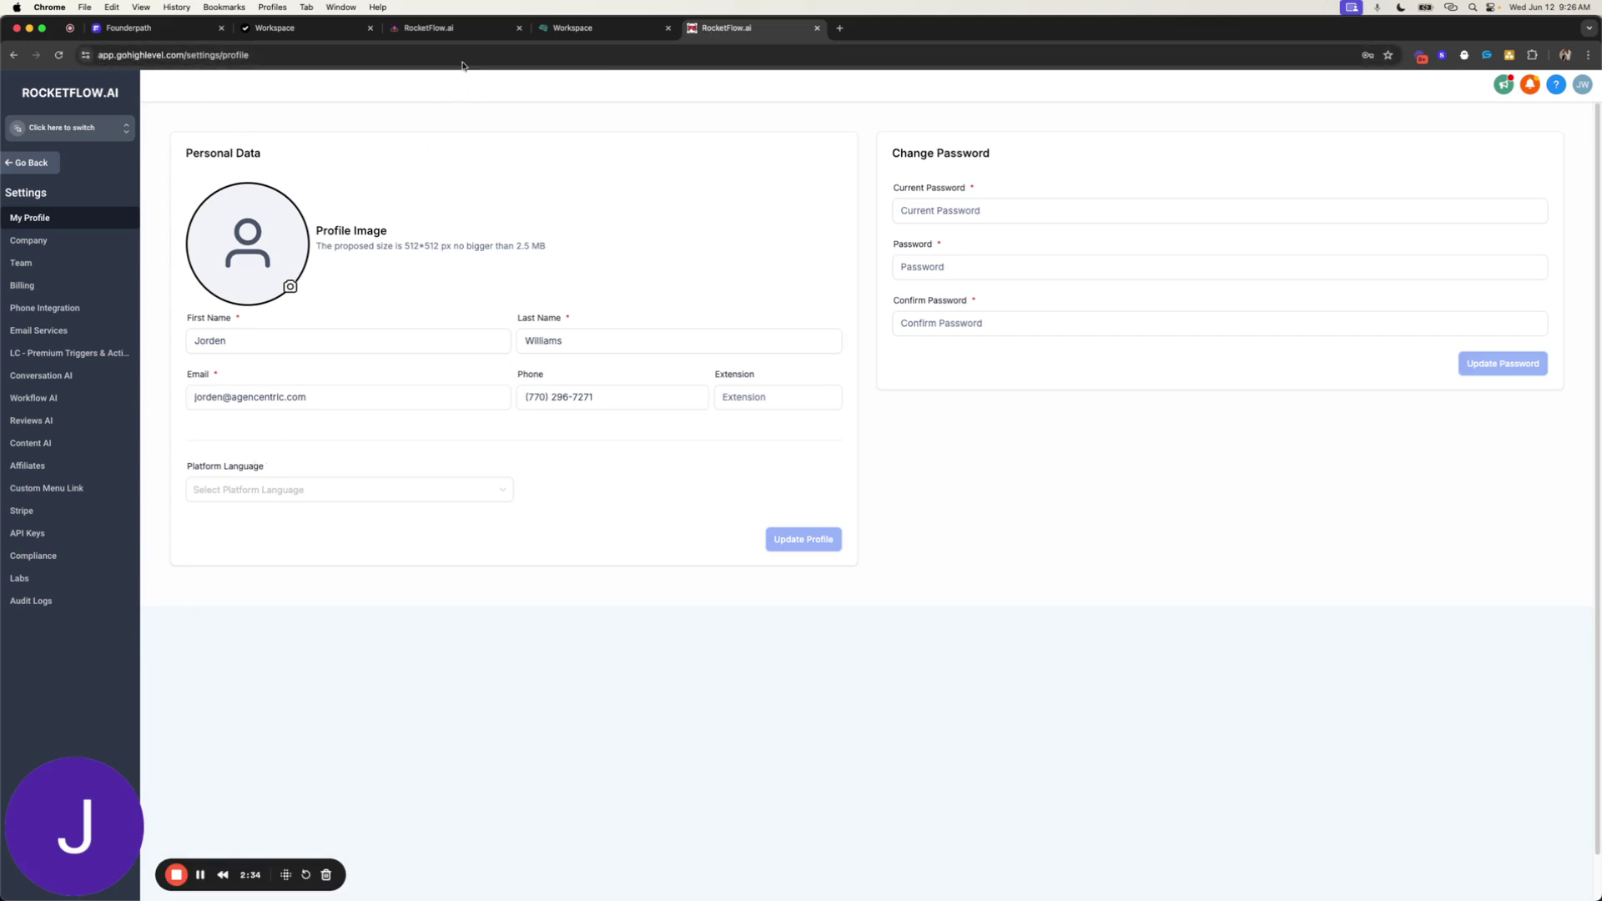
left_click(446, 27)
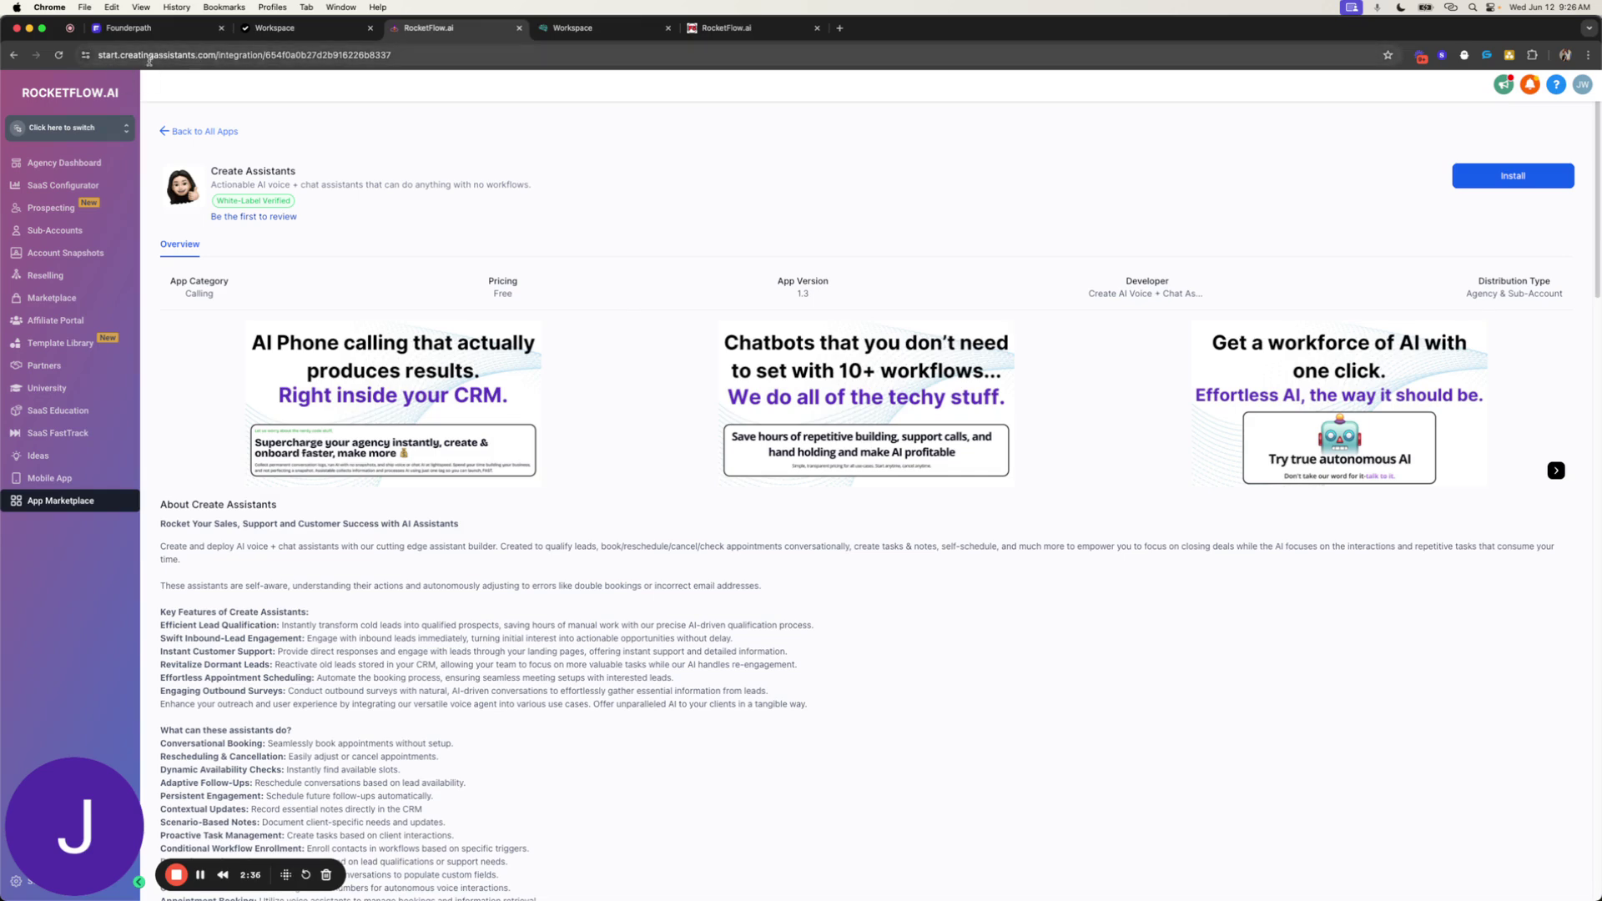
left_click(716, 30)
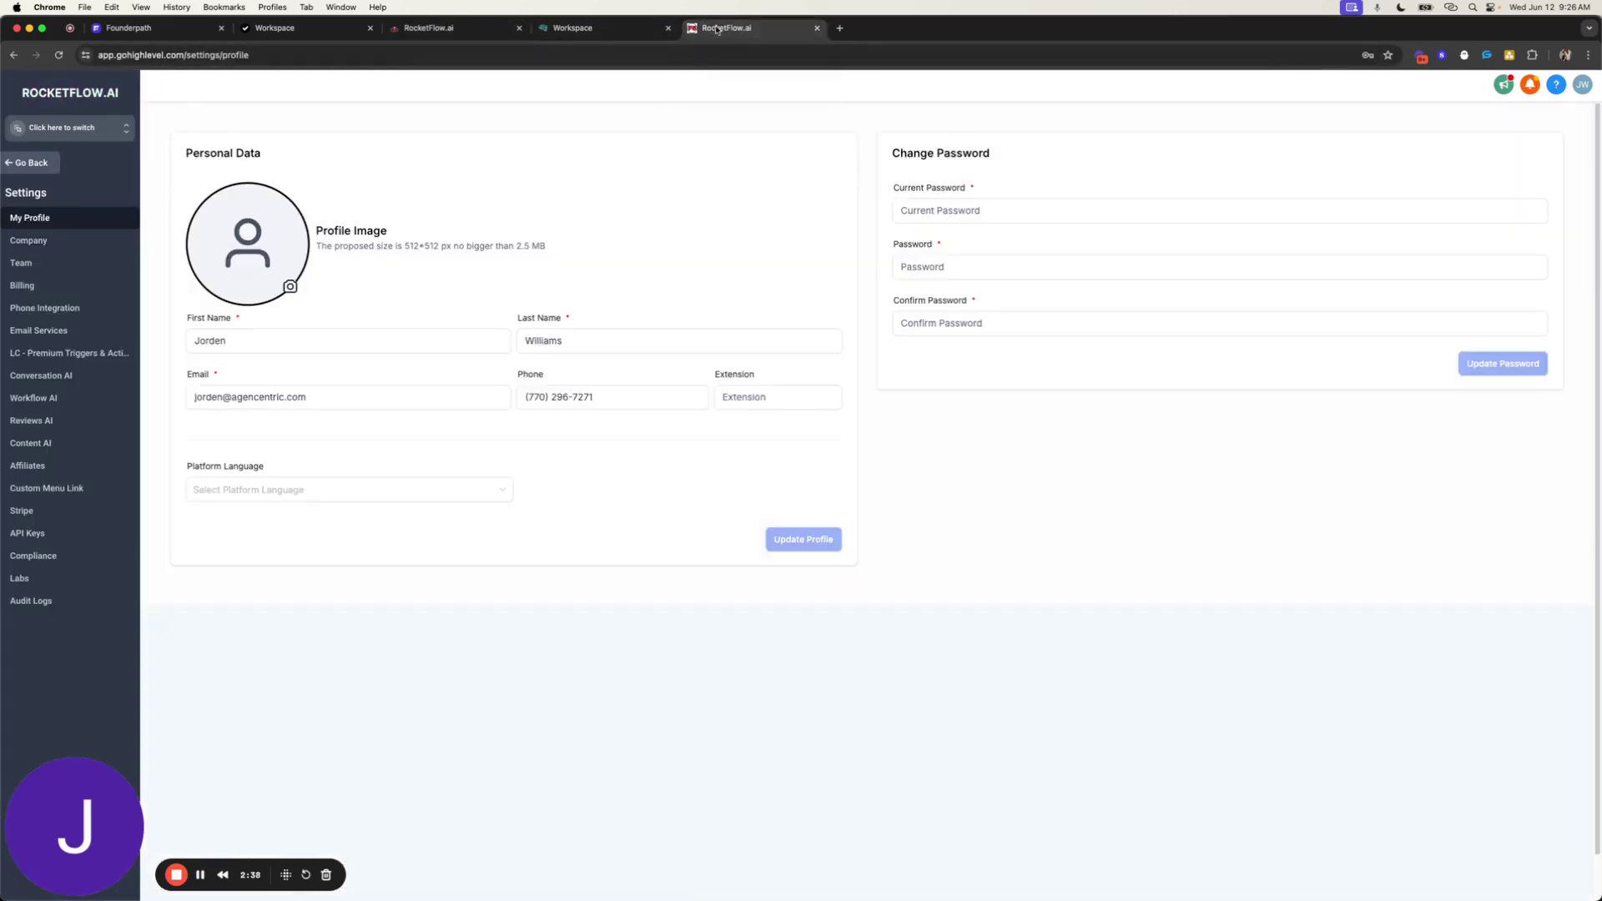
left_click(481, 389)
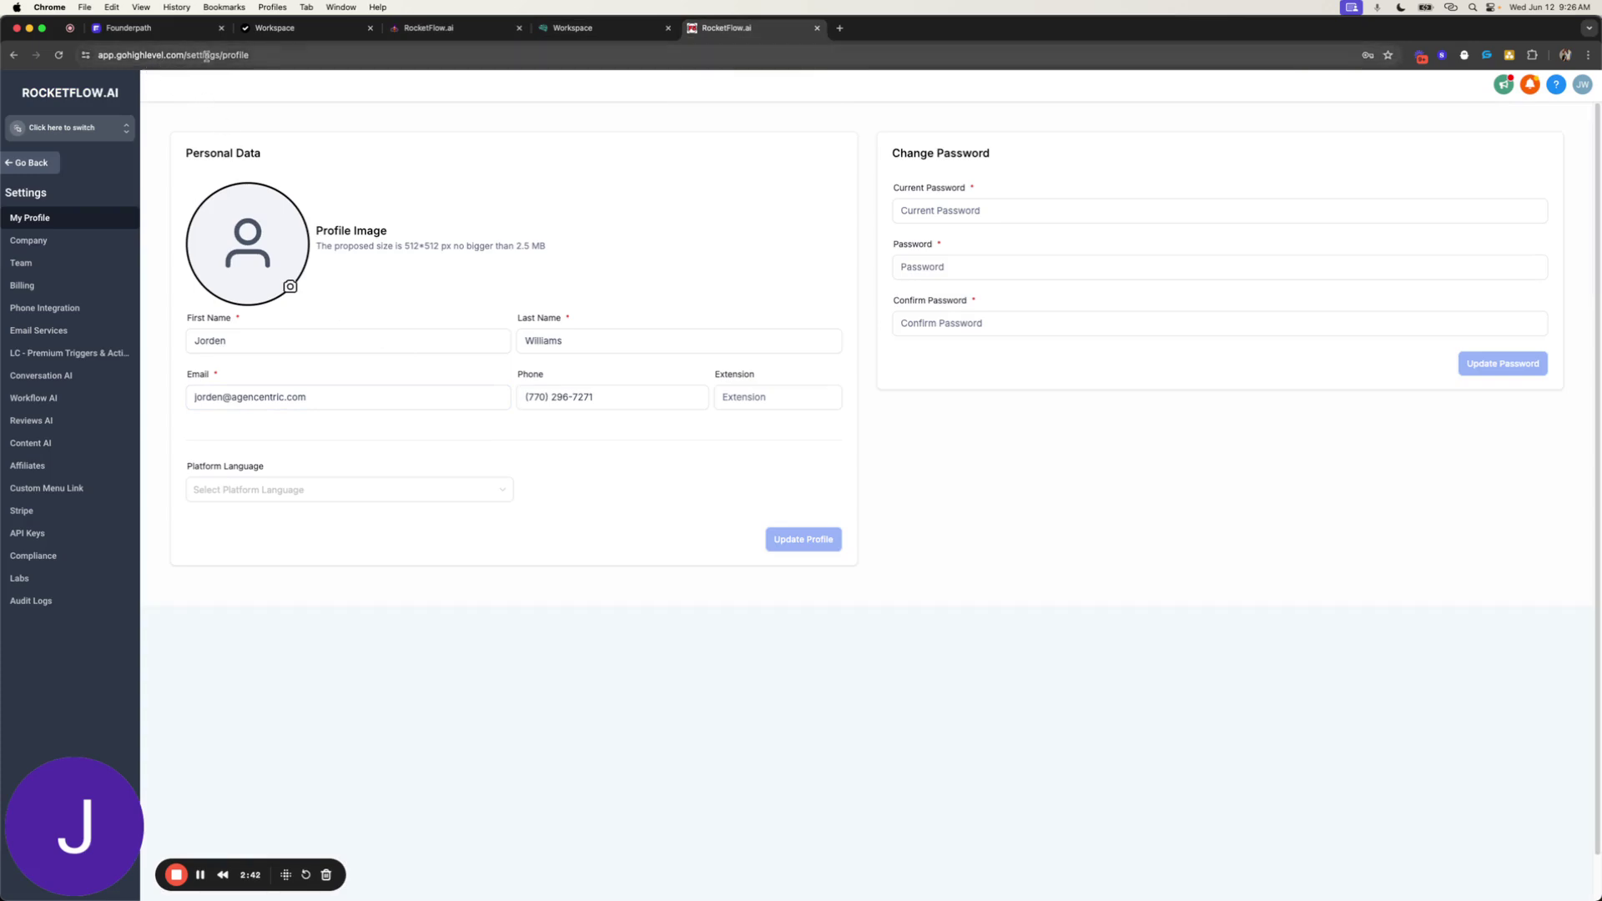
- Reconnect Agencentric's GoHighLevel integration to the RocketFlow.ai agency, allowing access to all sub-accounts and enabling automatic future installation
left_click(578, 31)
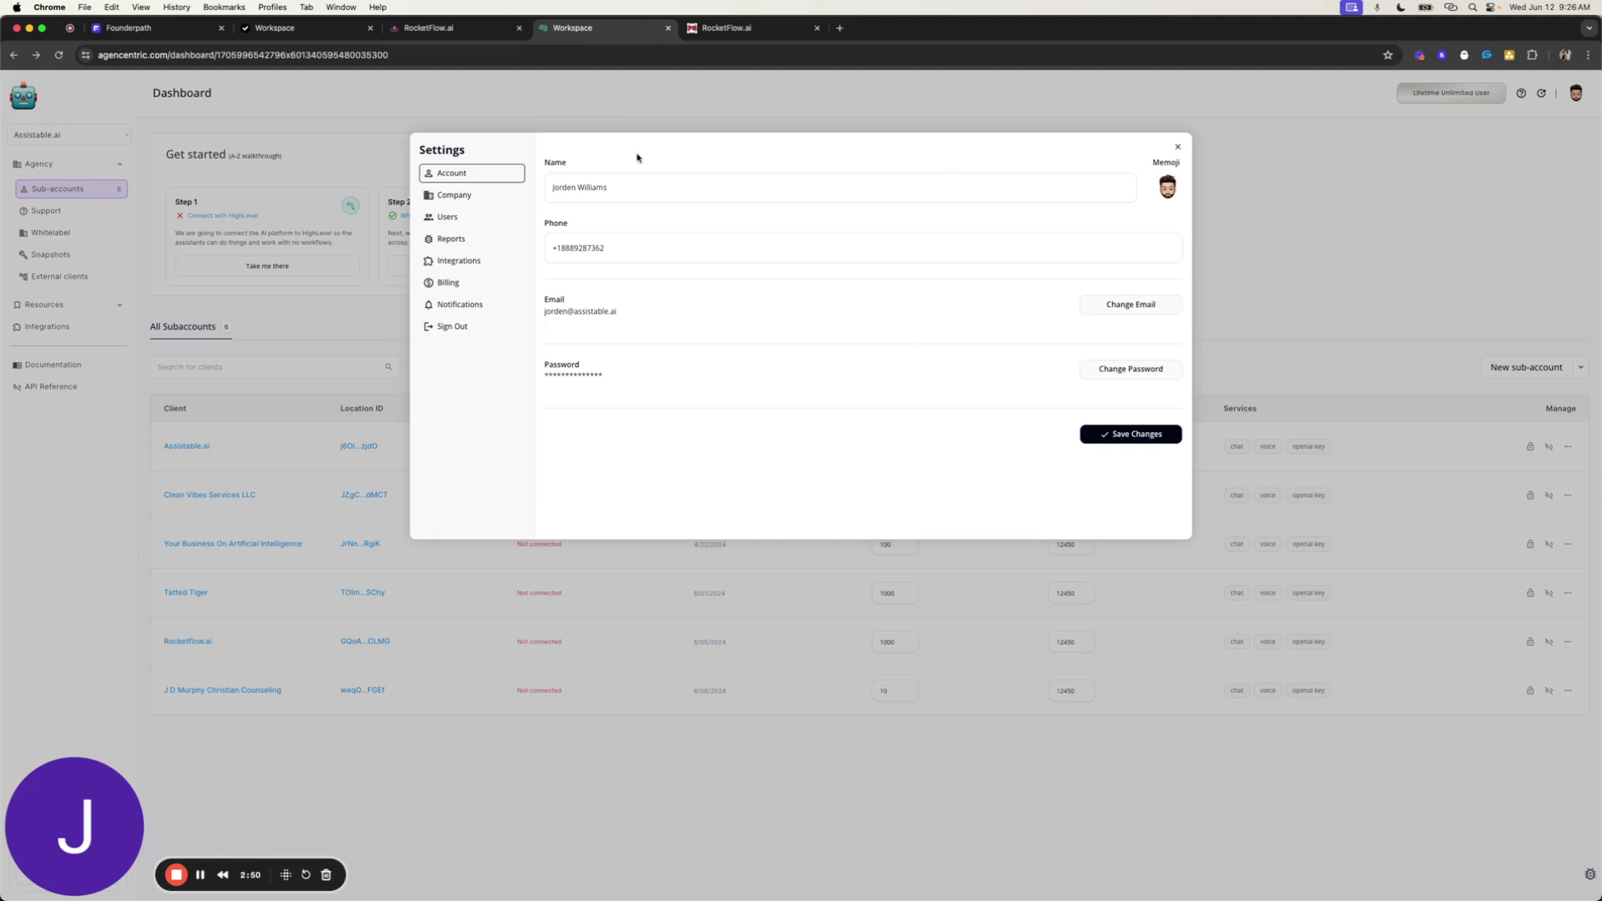
left_click(459, 261)
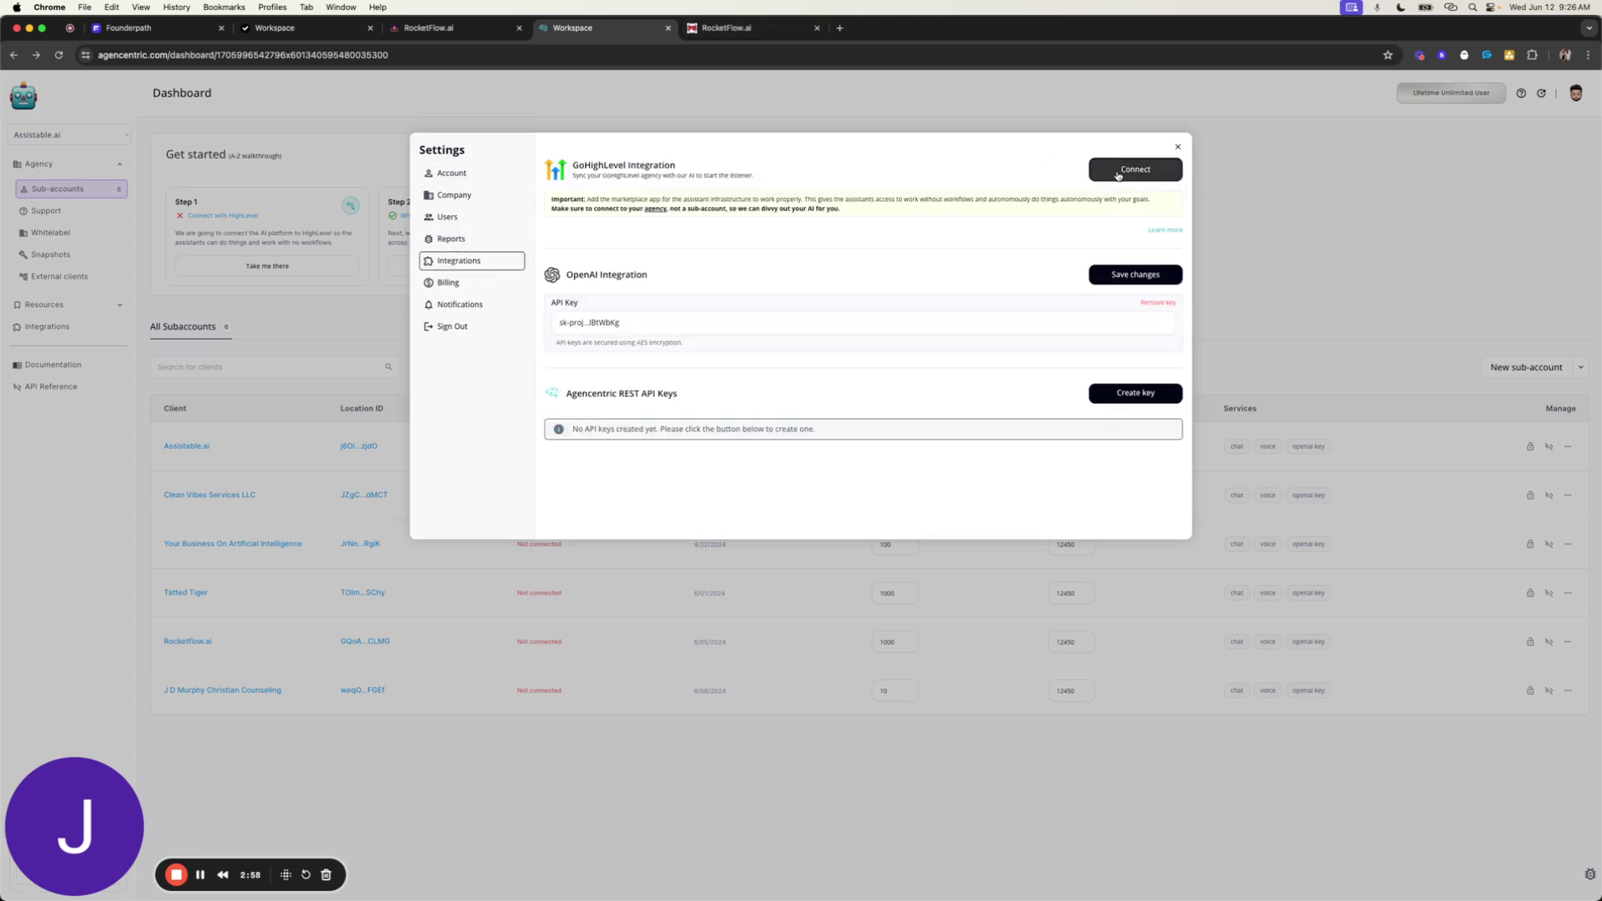
left_click(1117, 172)
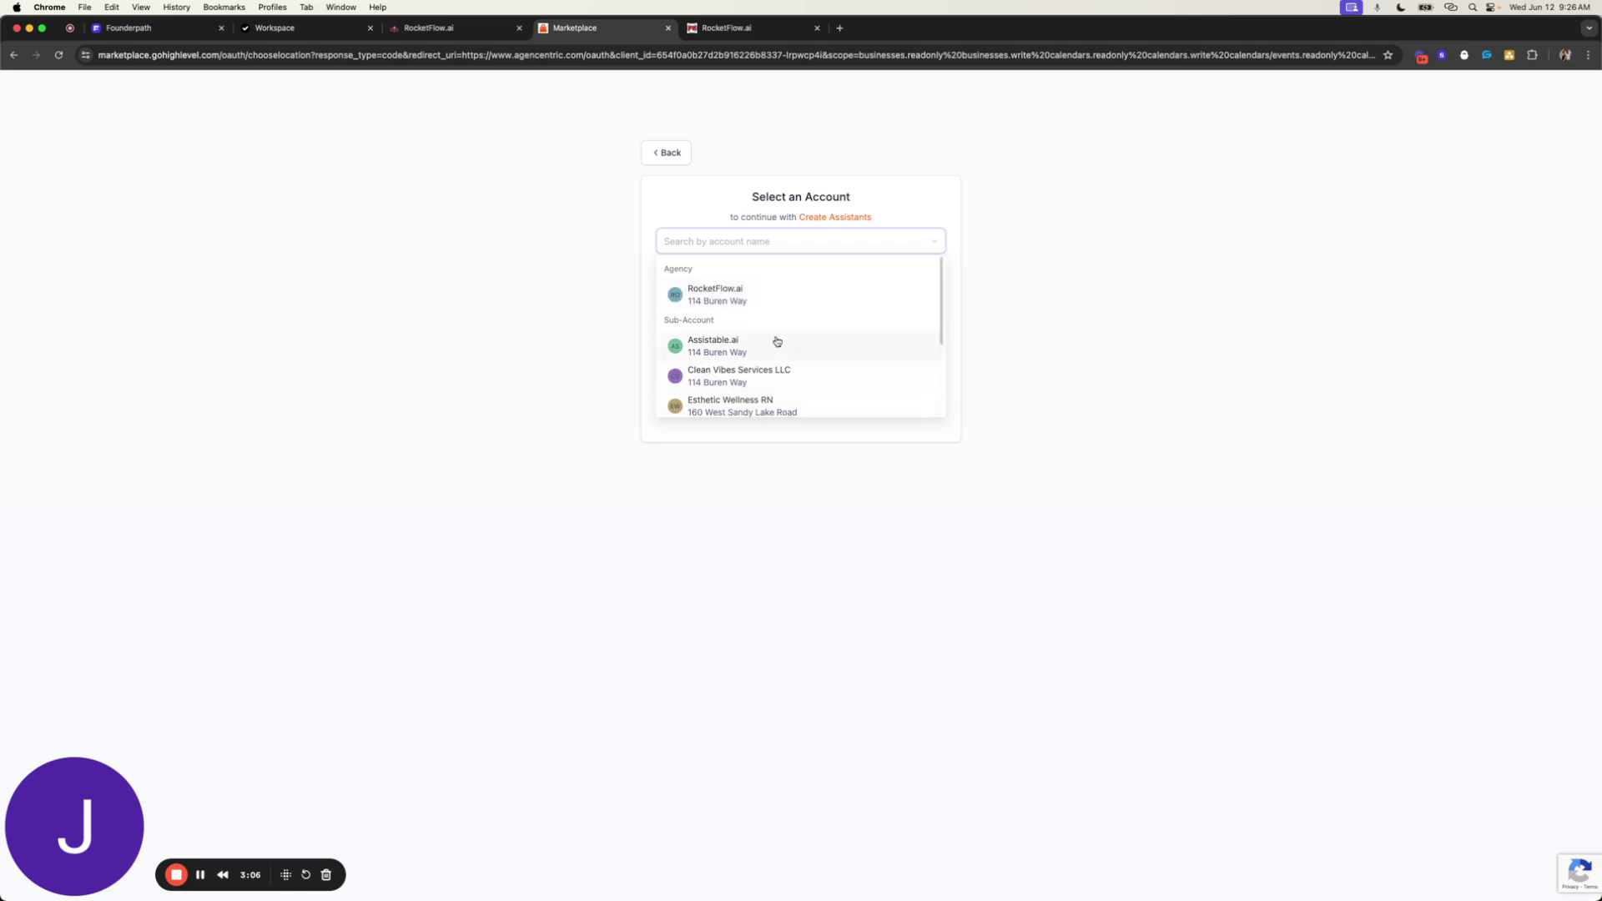
left_click(729, 291)
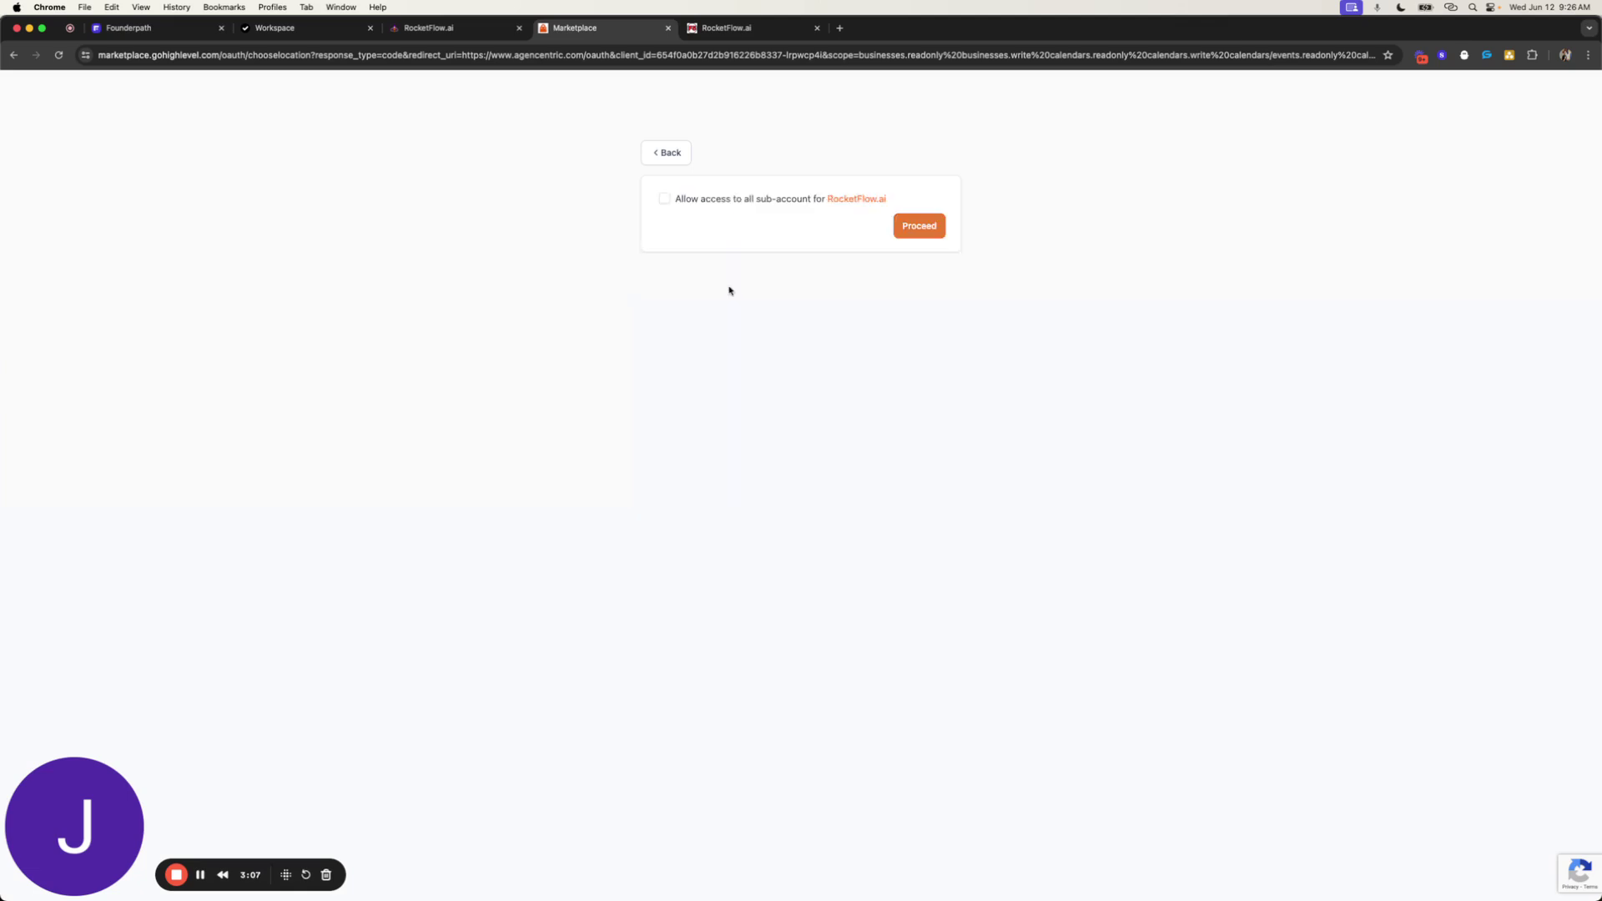
left_click(665, 199)
left_click(665, 220)
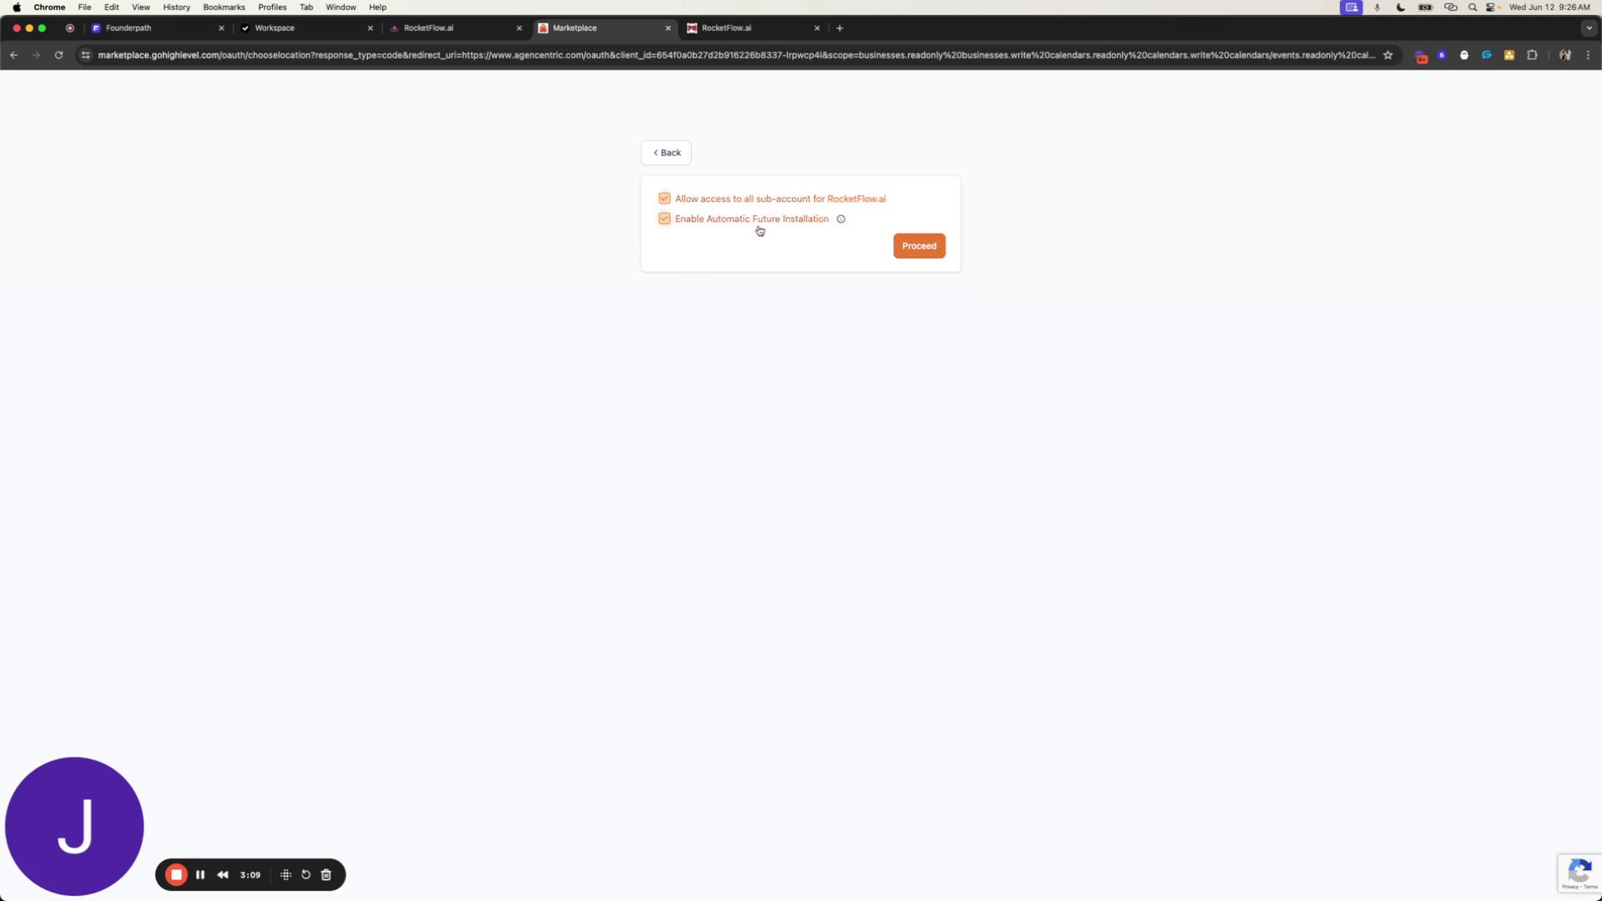
left_click(912, 249)
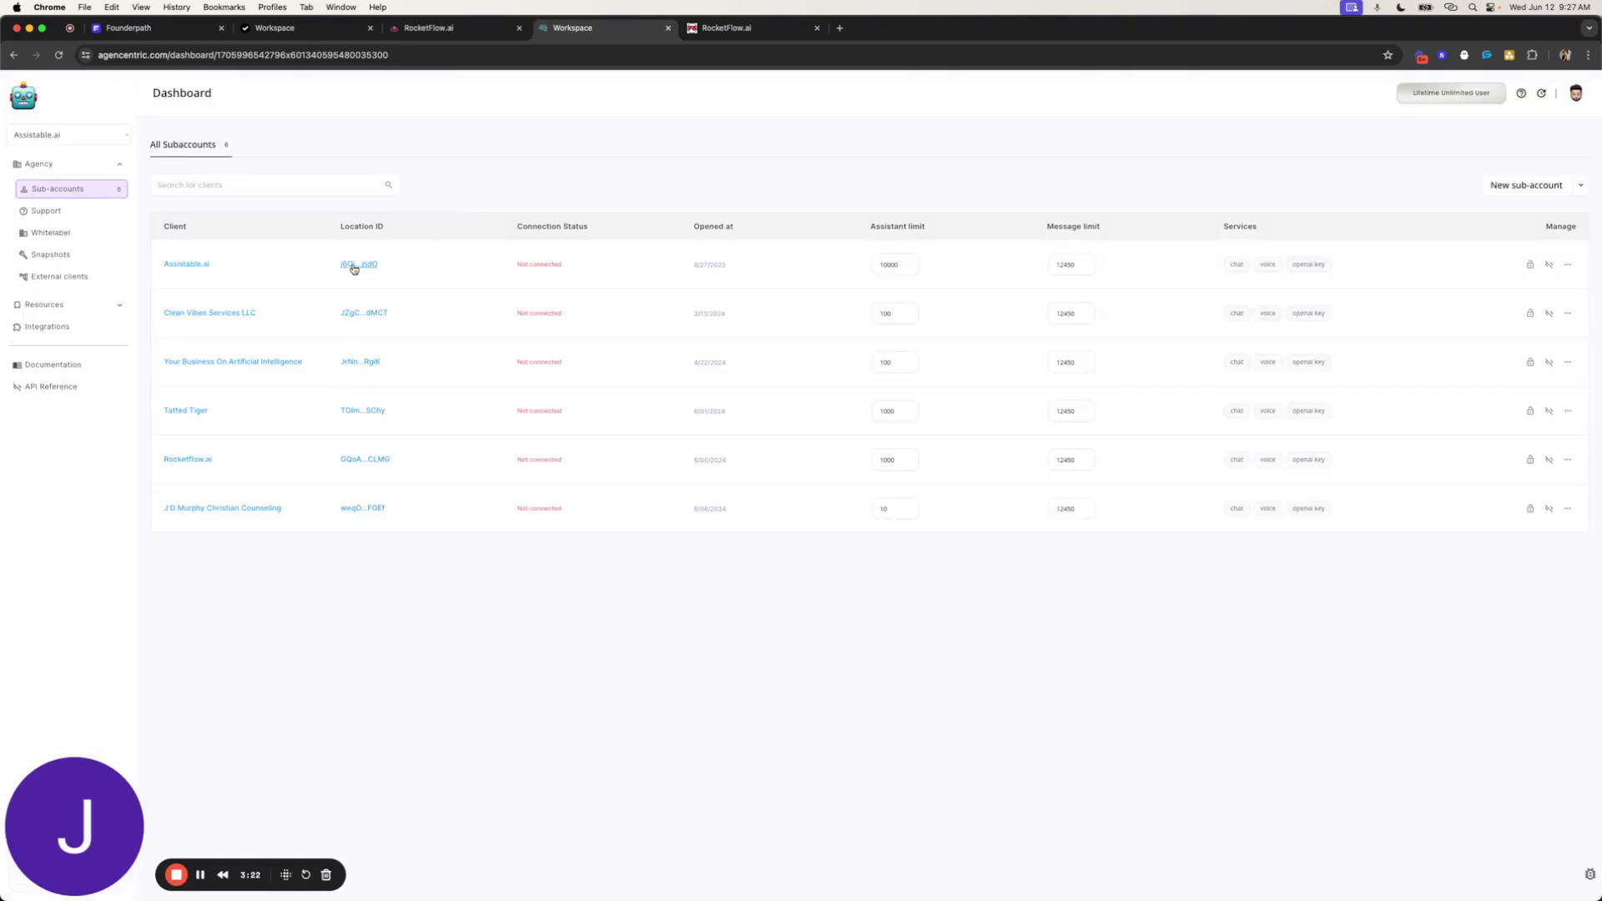
- Open the Assistable.ai client from the sub-account list to re-establish its connection
left_click(188, 265)
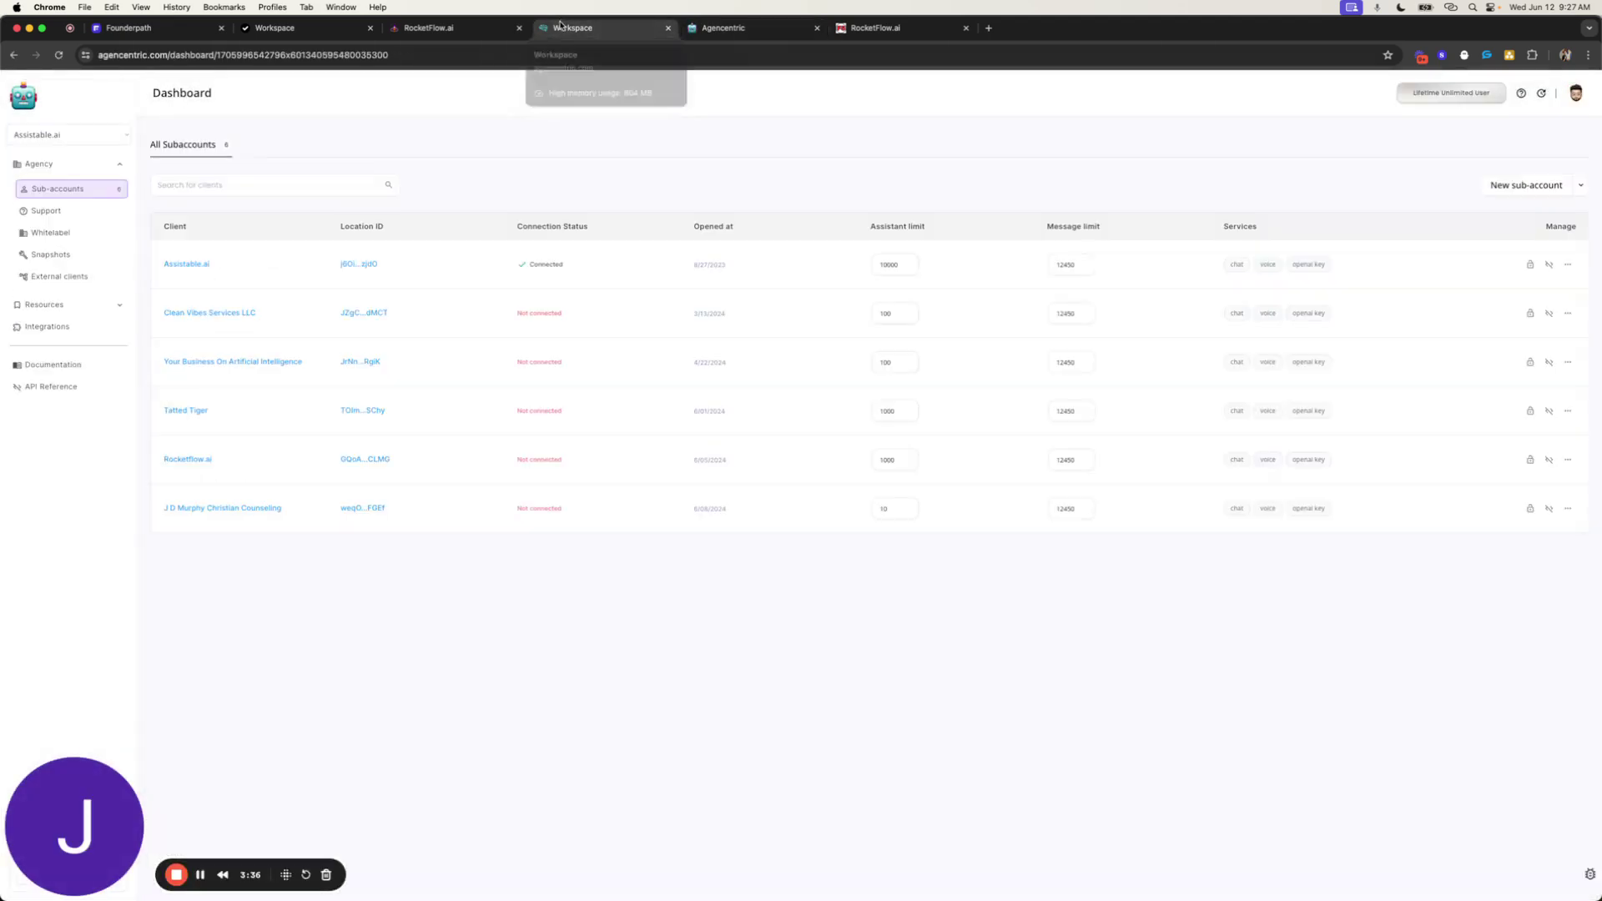
- Open the Christian Counseling and Your Business On Artificial Intelligence sub-accounts from the client list and connect each one to its CRM
left_click(205, 508)
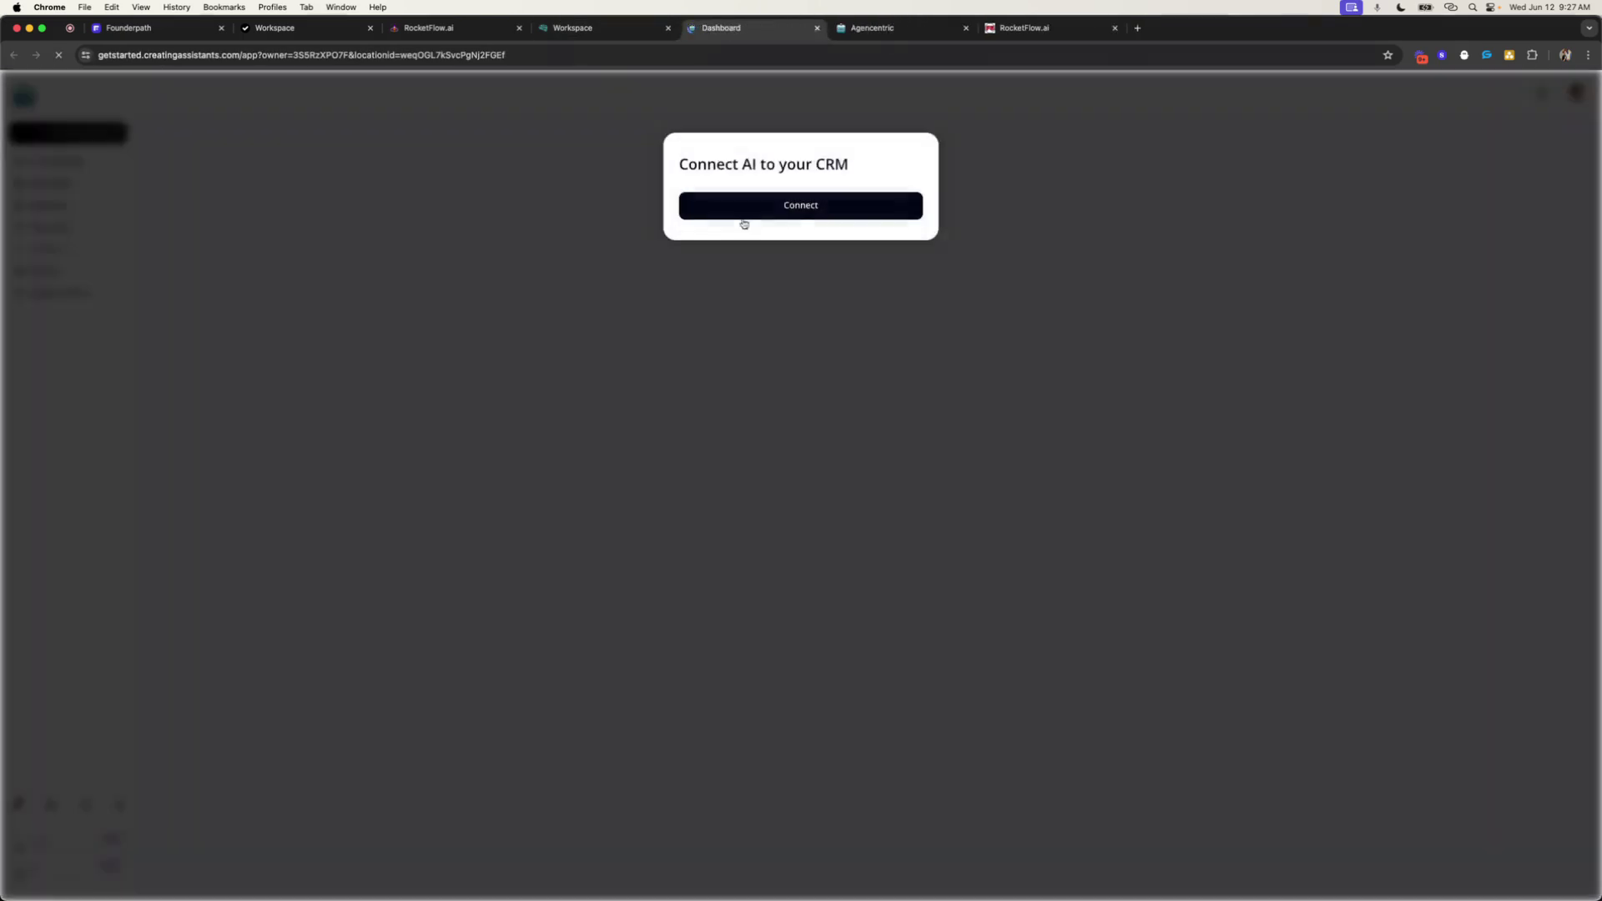
left_click(854, 214)
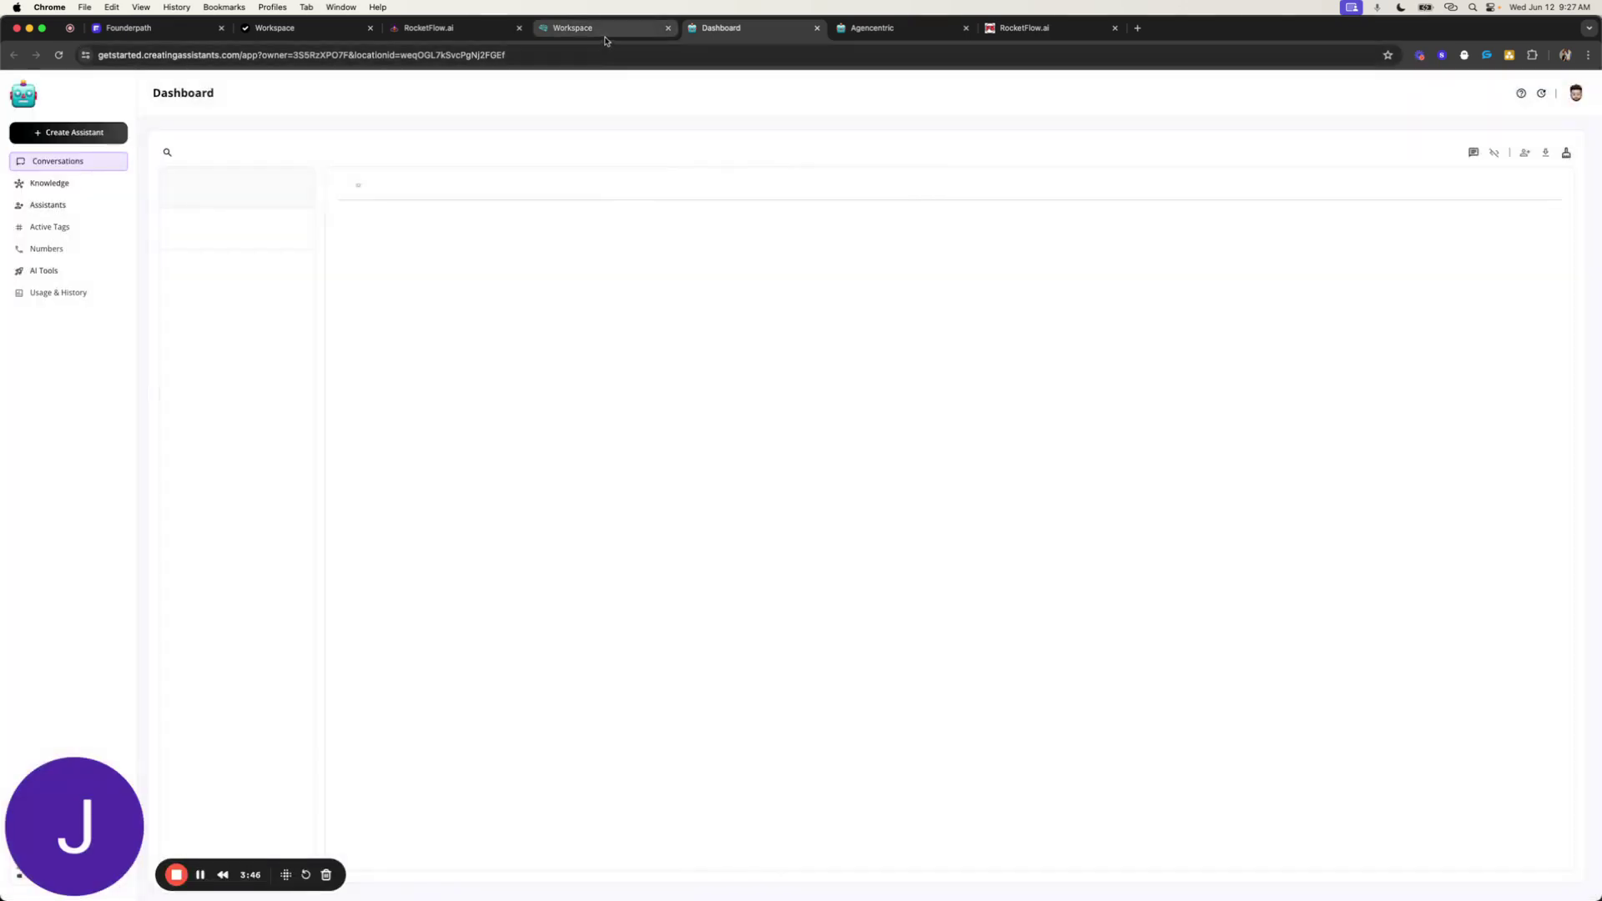
left_click(605, 37)
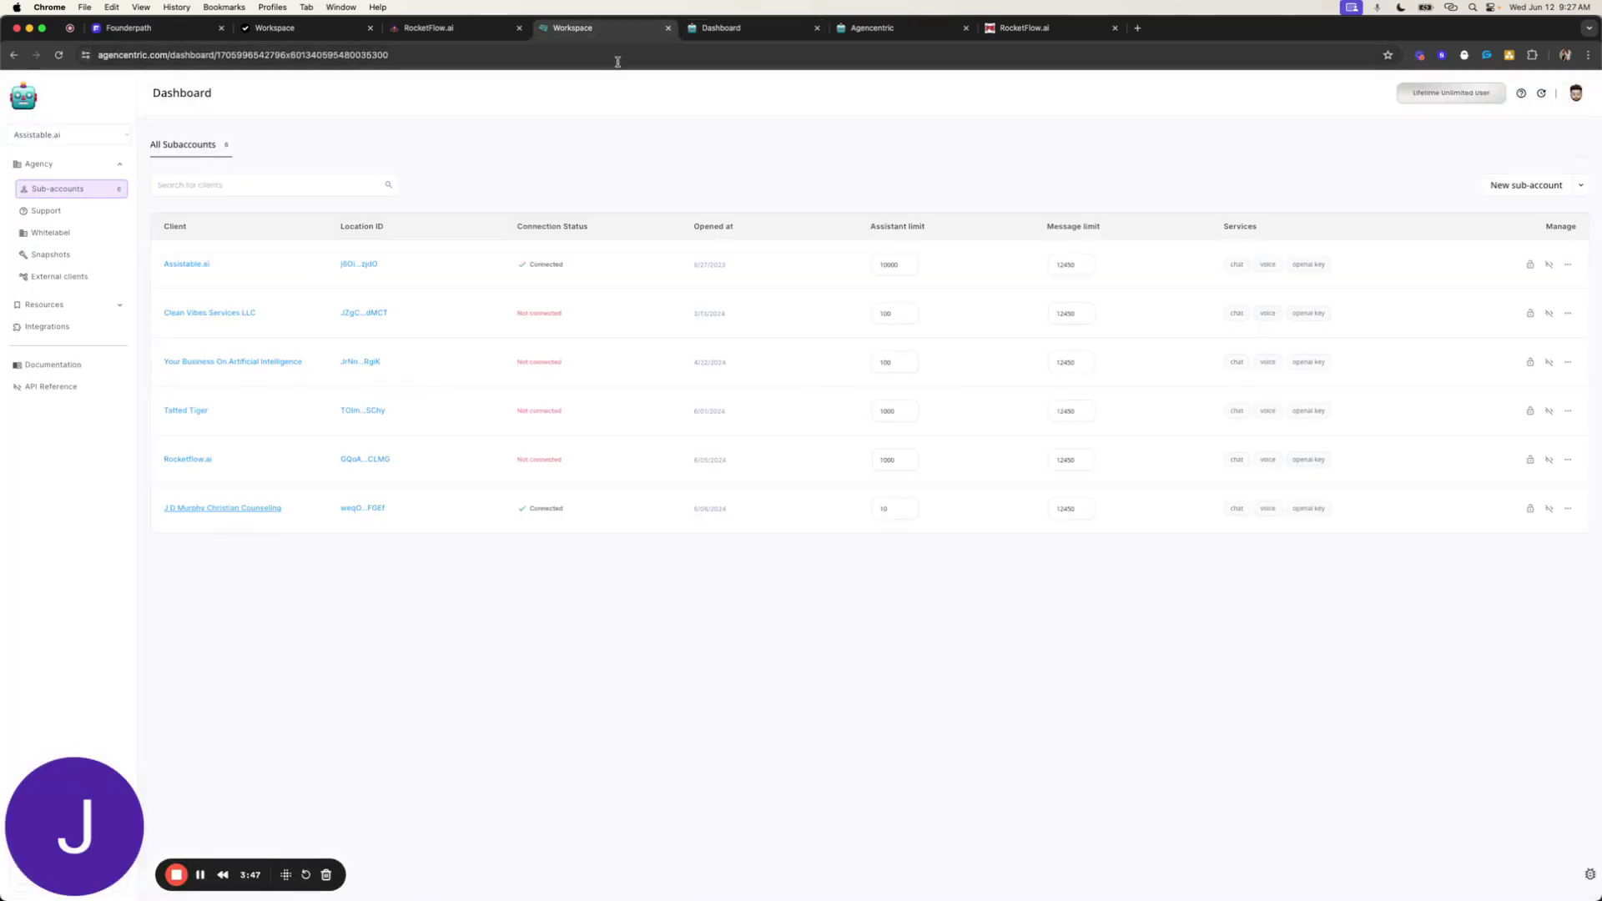
left_click(256, 364)
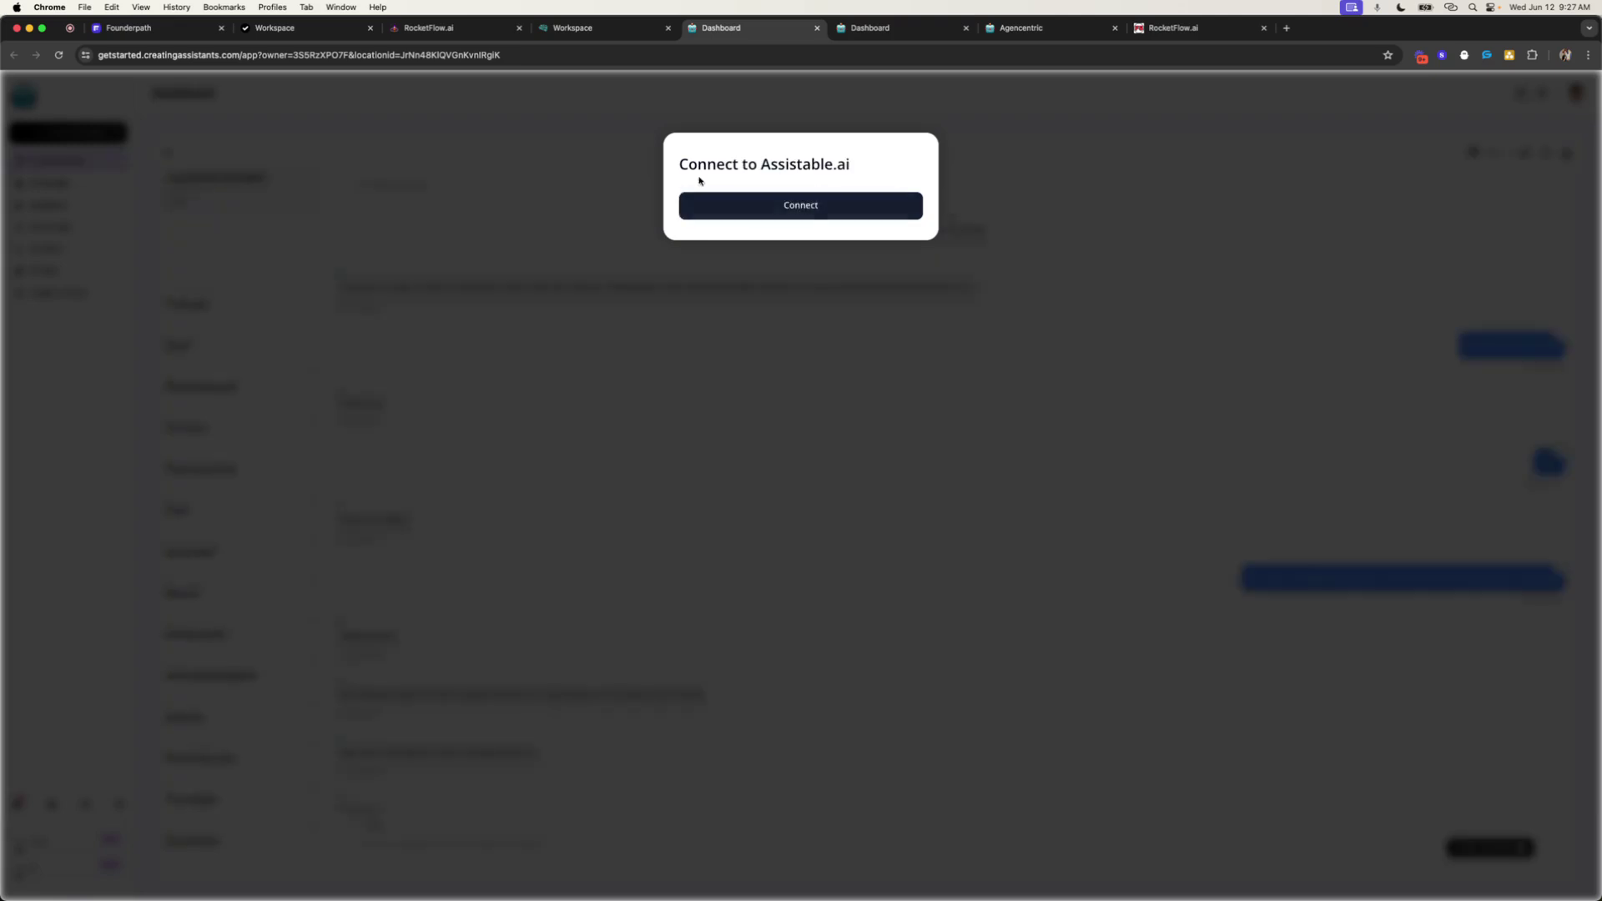
left_click(703, 206)
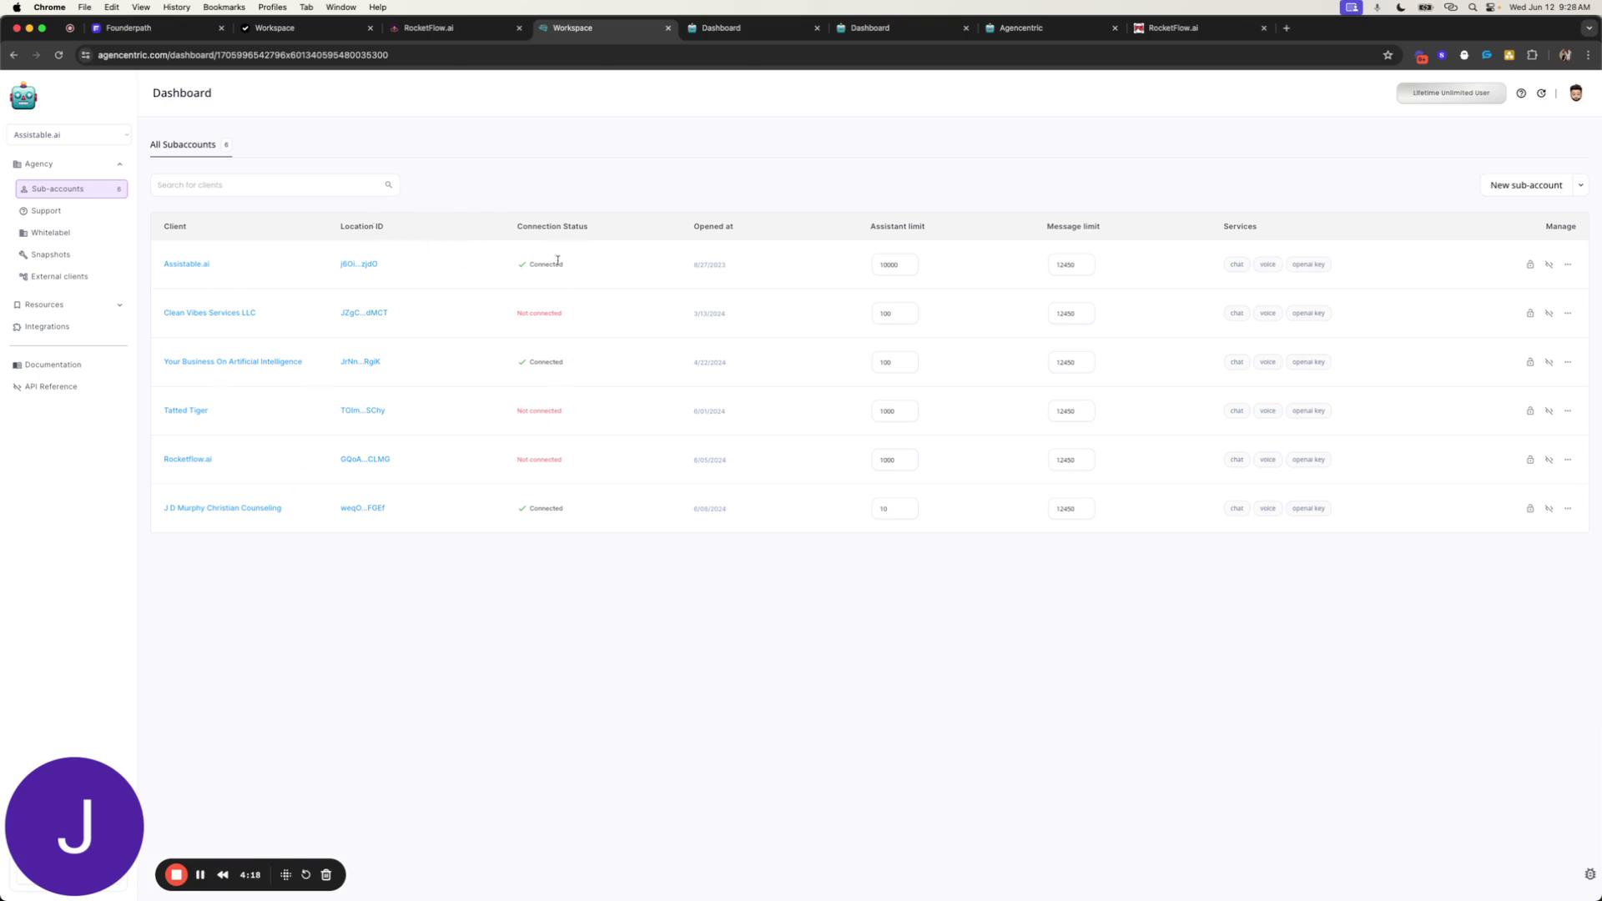
- Compare the connection statuses of Assistable.ai and Clean Vibes Services LLC in the sub-account list
double_click(544, 314)
double_click(547, 265)
triple_click(542, 314)
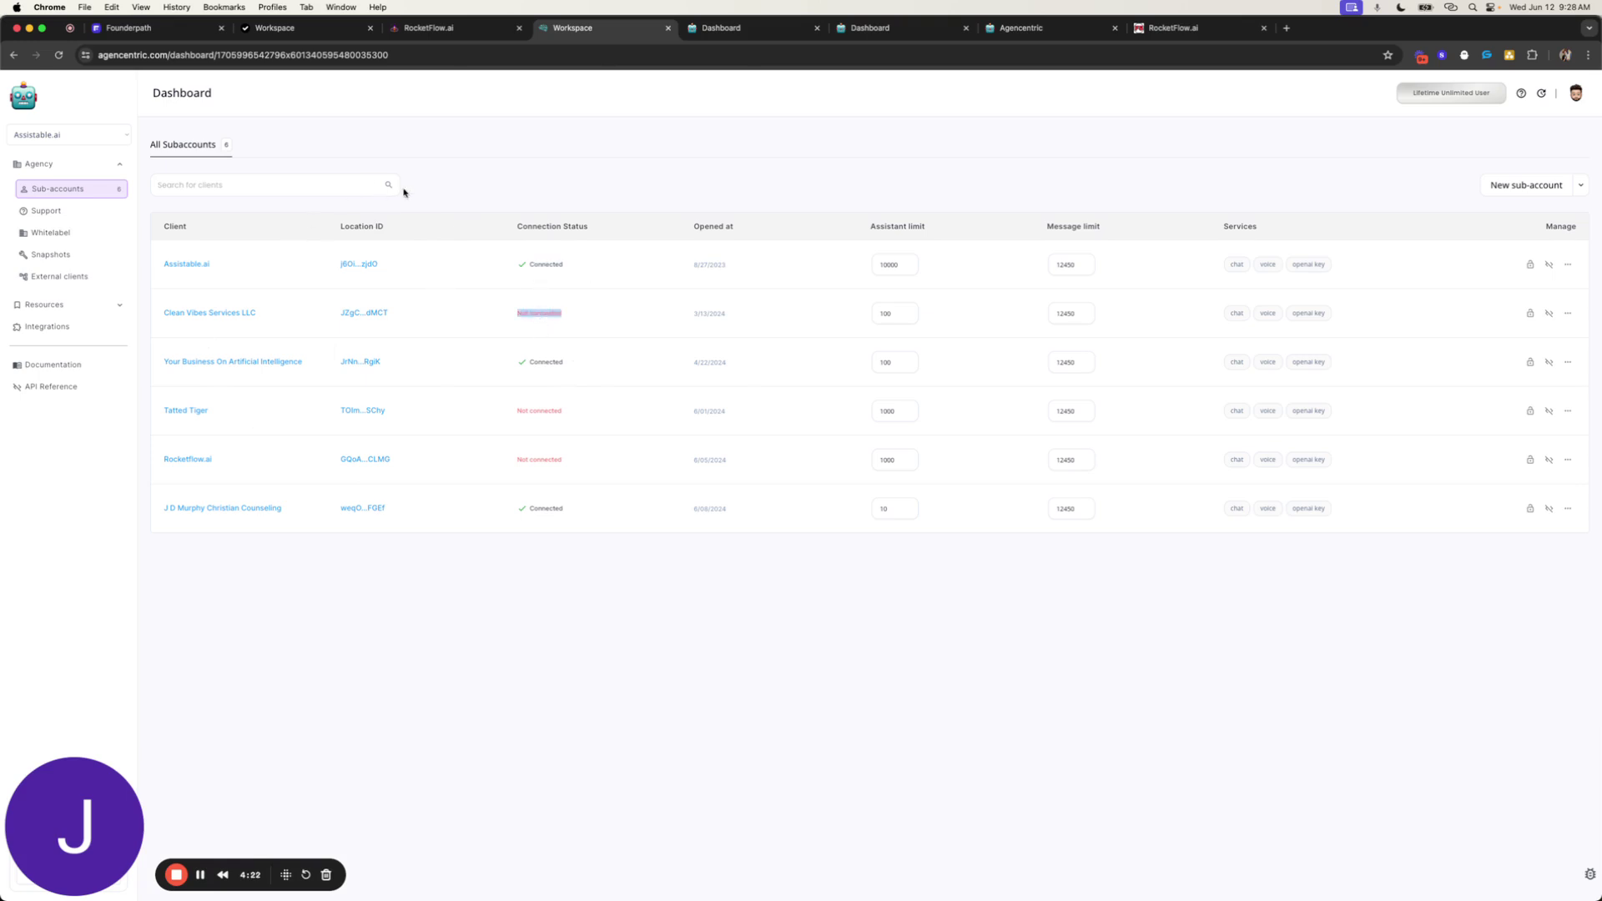